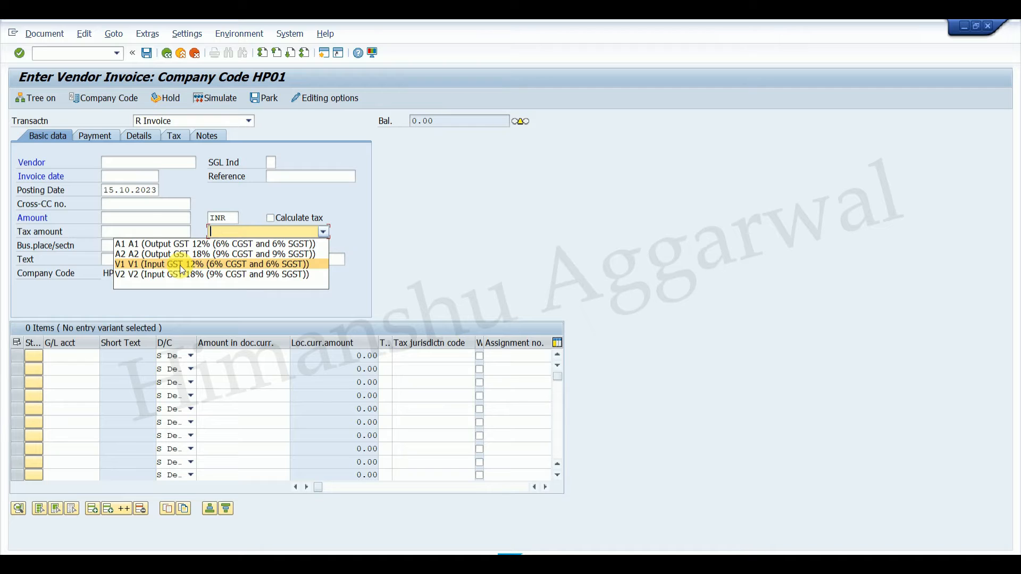
# Try input tax codes V1 and V2 on the vendor invoice, and review the available input and output tax codes.
pyautogui.click(181, 264)
pyautogui.click(322, 232)
pyautogui.click(213, 275)
pyautogui.click(278, 232)
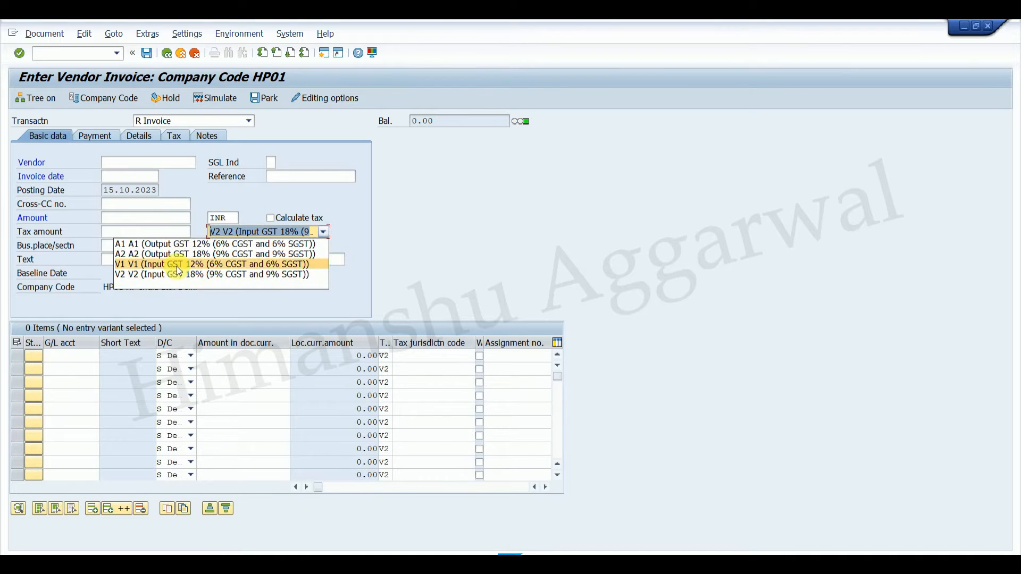
pyautogui.click(546, 172)
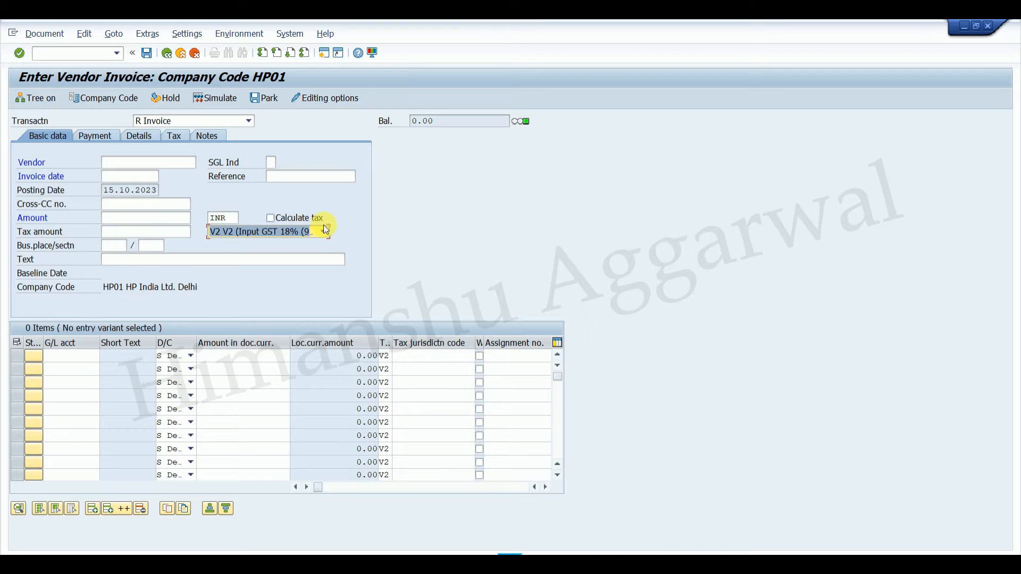
pyautogui.click(290, 232)
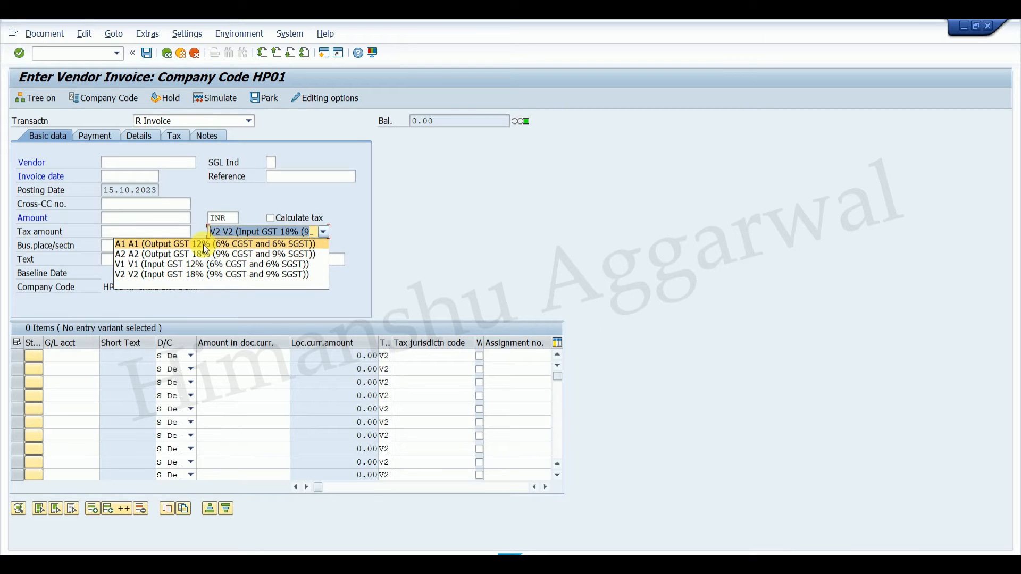
# Switch to Word to read the Ticket 5 requirements, and return to the vendor invoice to check its tax code choices.
pyautogui.moveTo(755, 553)
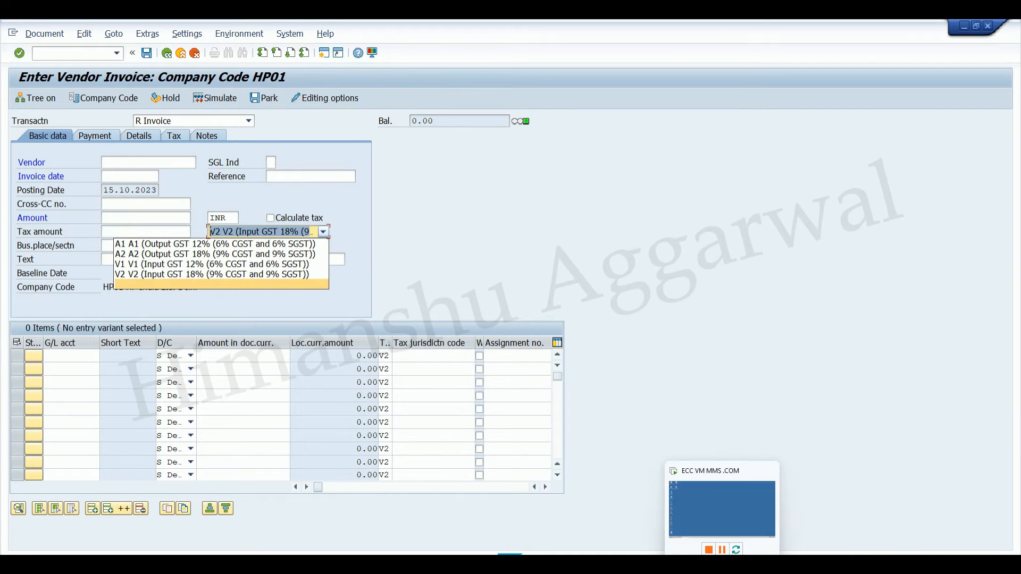
pyautogui.click(716, 513)
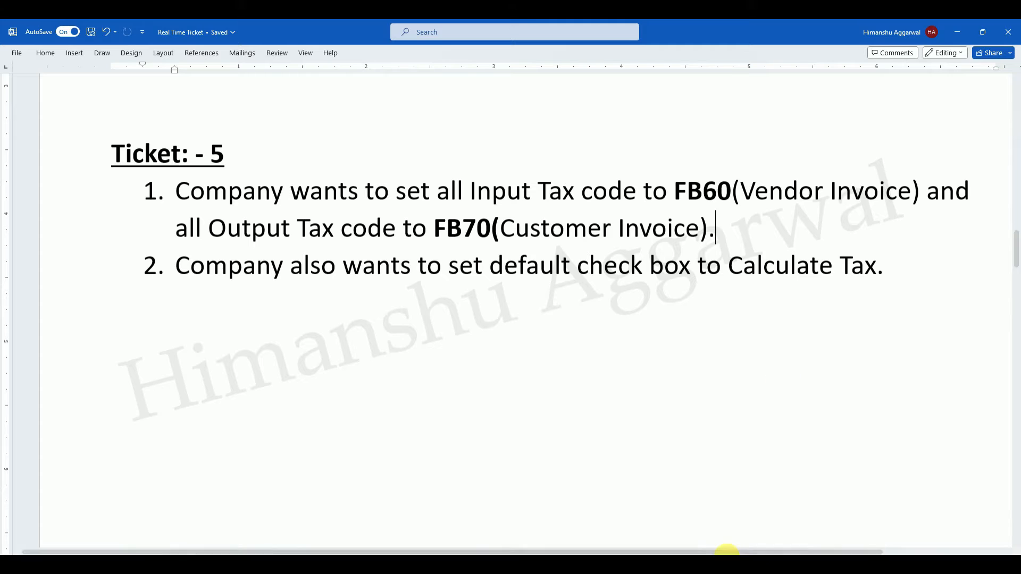
pyautogui.click(700, 558)
pyautogui.click(695, 522)
pyautogui.click(219, 233)
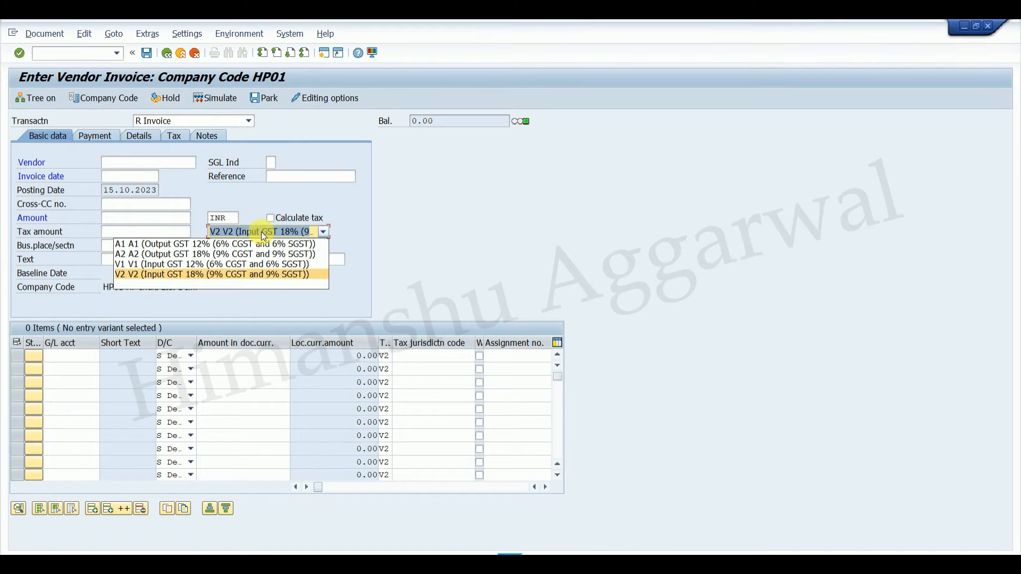
pyautogui.click(463, 271)
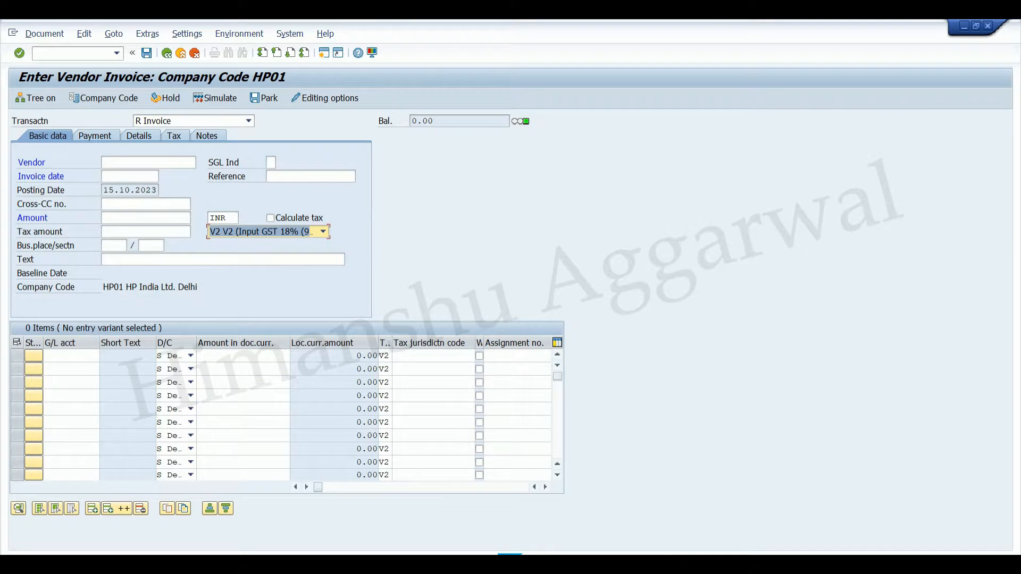
# Switch to Chrome, open the course store on hatutorials.com, and browse the offered SAP courses.
pyautogui.click(510, 561)
pyautogui.moveTo(675, 561)
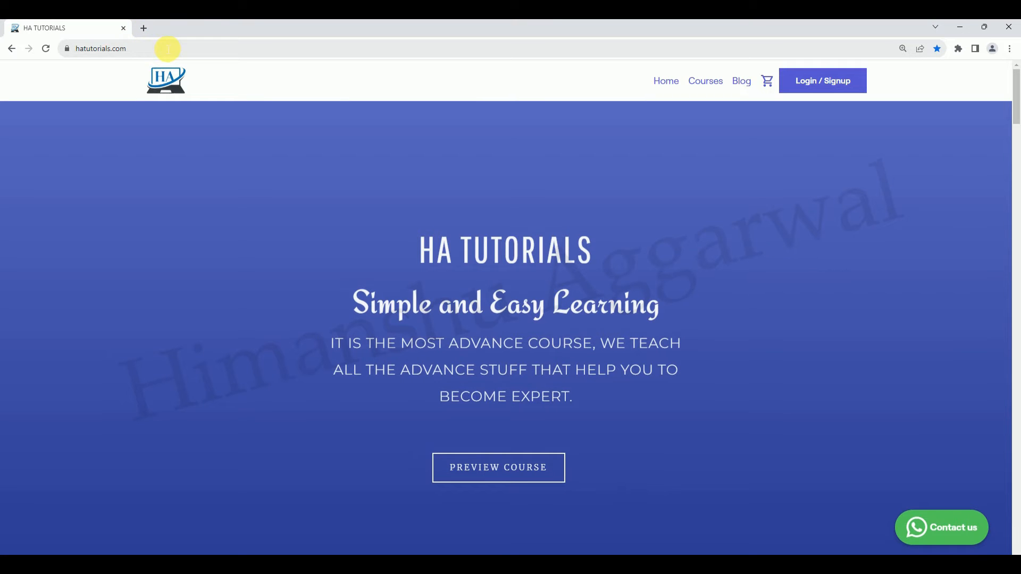
pyautogui.click(170, 49)
pyautogui.click(170, 52)
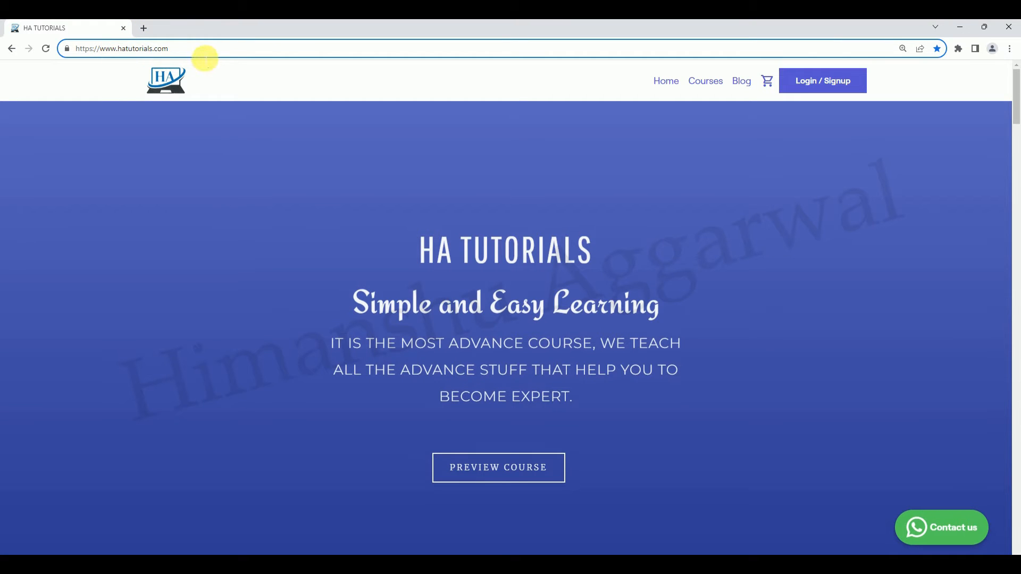
pyautogui.click(719, 86)
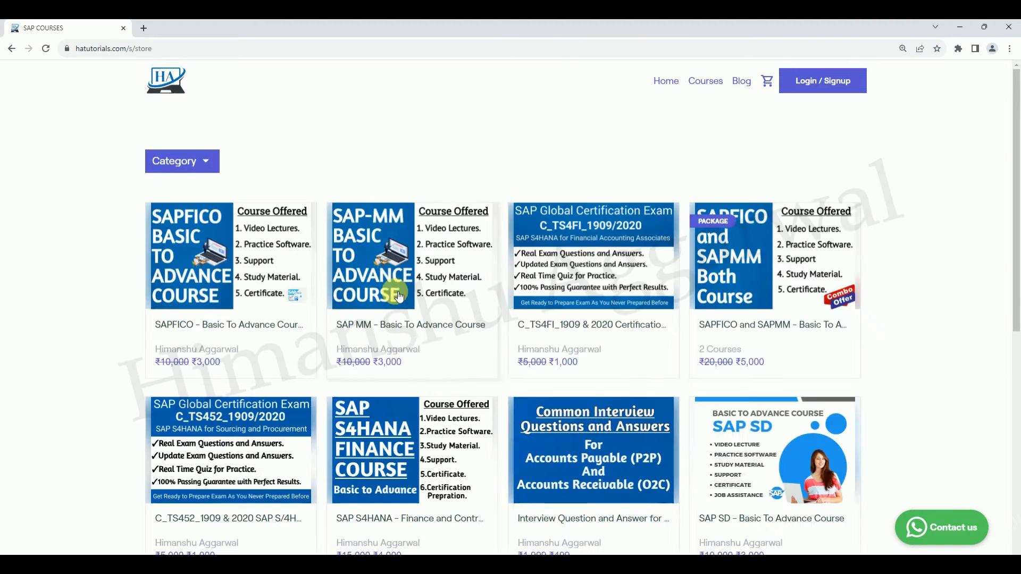
pyautogui.scroll(-2, 224, 206)
pyautogui.scroll(1, 224, 205)
pyautogui.scroll(-4, 398, 392)
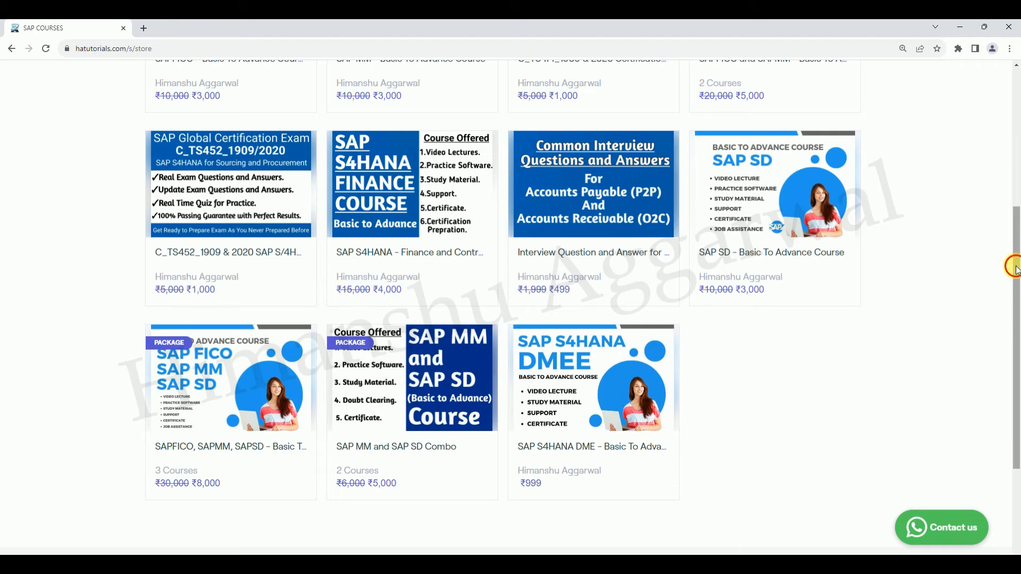
pyautogui.scroll(4, 227, 213)
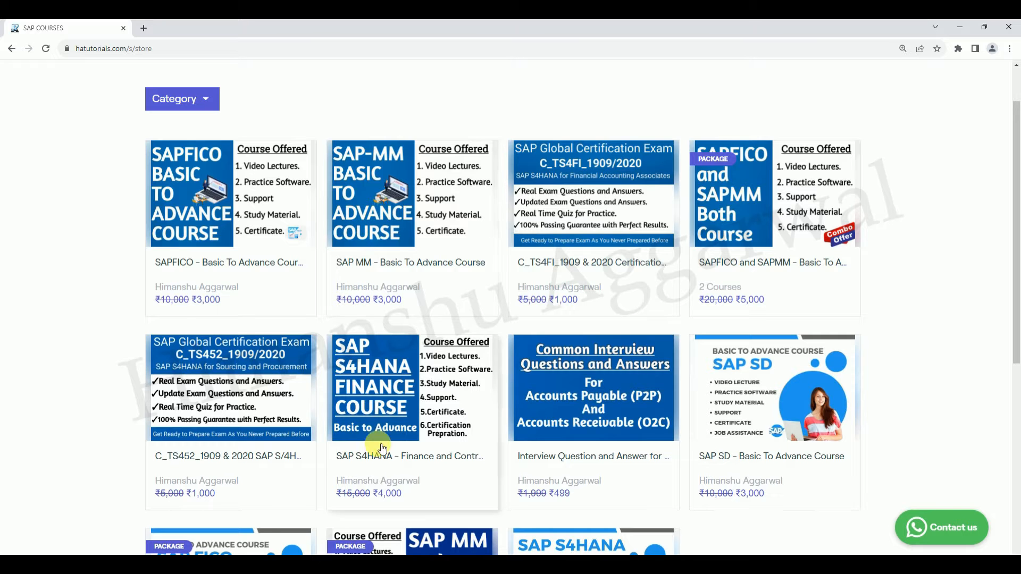
pyautogui.moveTo(1019, 259)
pyautogui.mouseDown()
pyautogui.moveTo(1019, 329)
pyautogui.moveTo(1018, 251)
pyautogui.mouseUp()
# Open the SAPFICO - Basic To Advance Course and examine curriculum sections 2, 3 and 4.
pyautogui.click(207, 215)
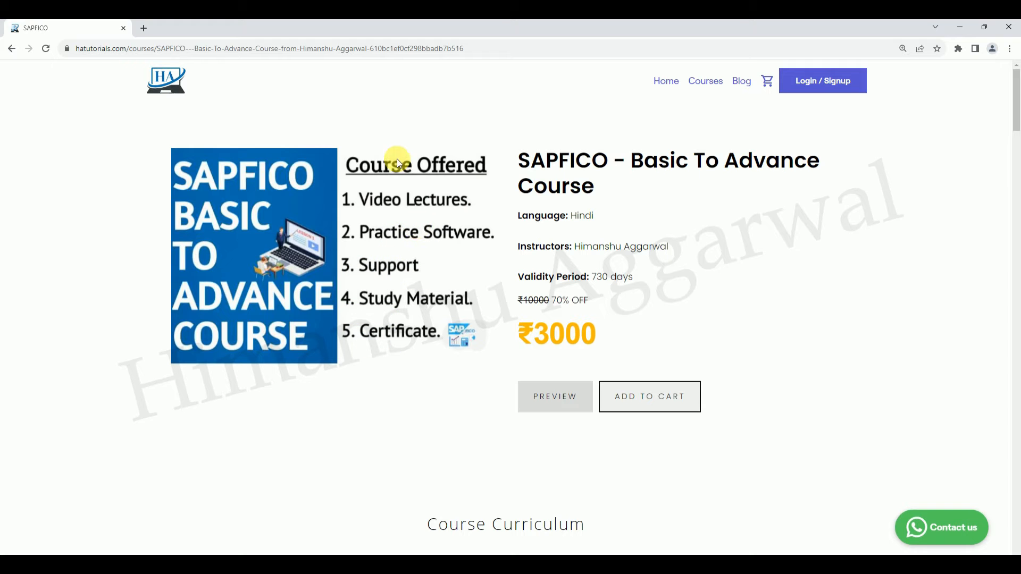
pyautogui.moveTo(1016, 113); pyautogui.dragTo(1017, 178)
pyautogui.click(371, 346)
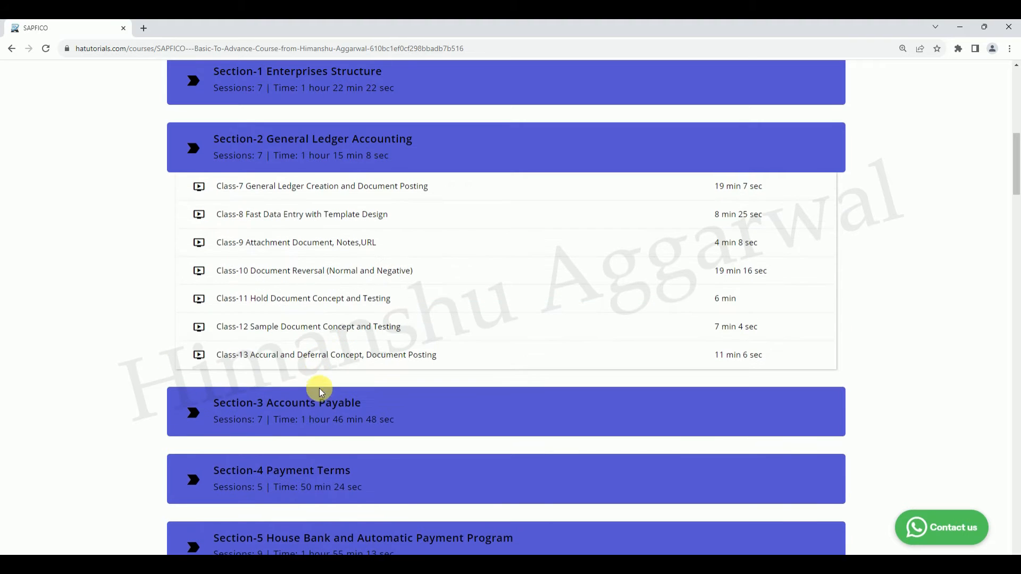
pyautogui.click(314, 411)
pyautogui.click(301, 463)
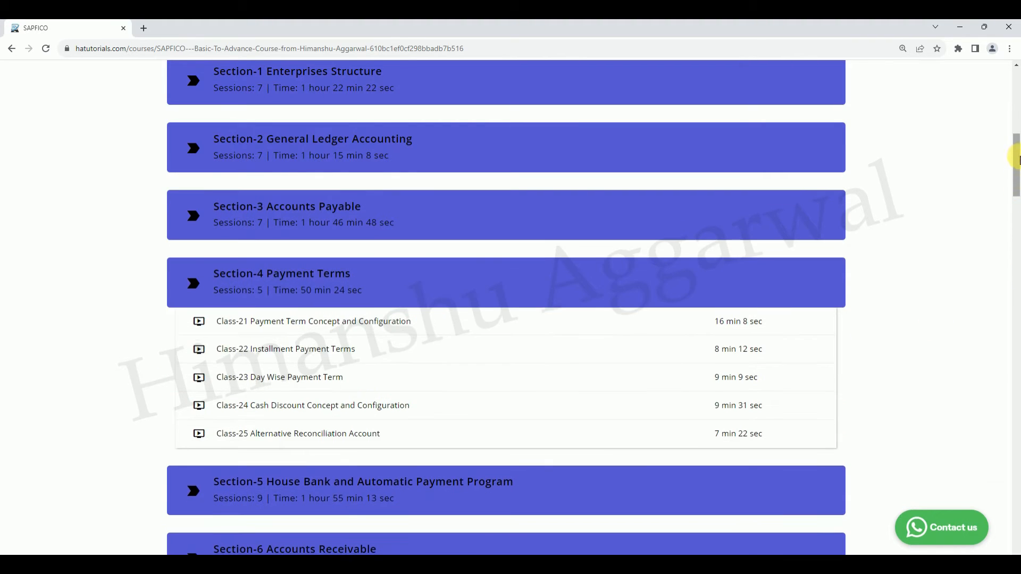
pyautogui.moveTo(1016, 154); pyautogui.dragTo(1016, 80)
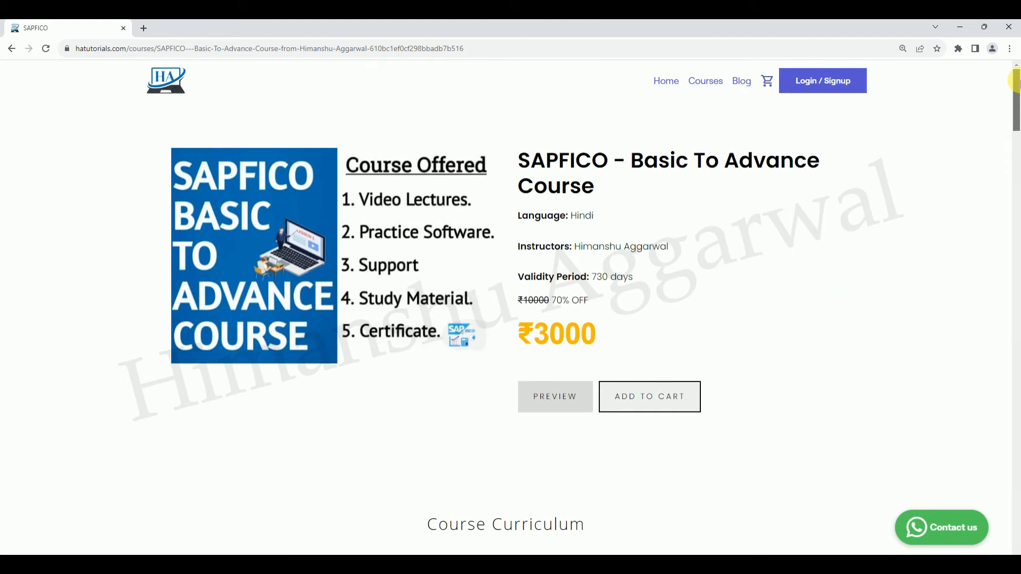
# View the site's sign-up form and its WhatsApp contact page, closing each one.
pyautogui.click(815, 81)
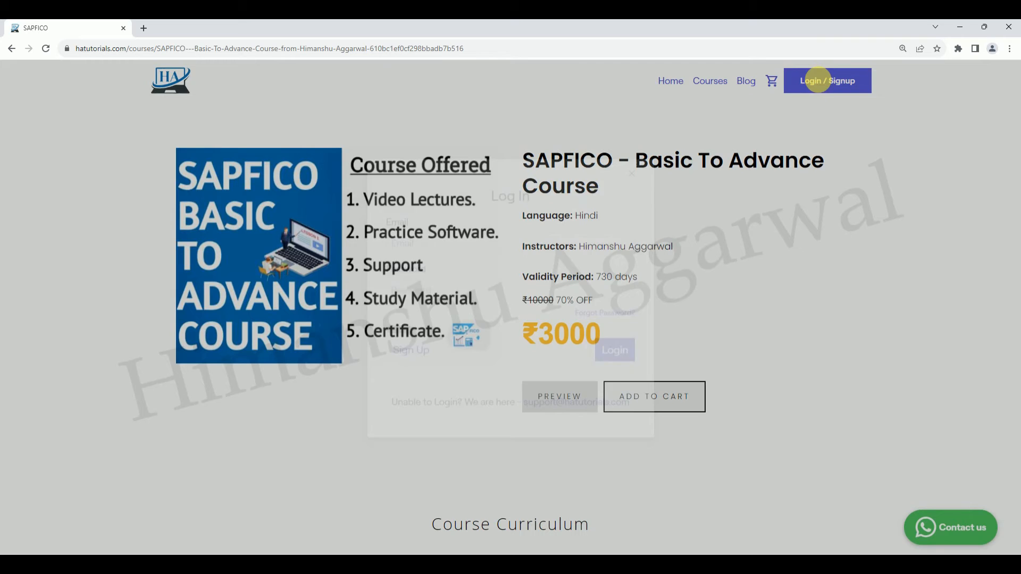
pyautogui.click(471, 270)
pyautogui.click(410, 367)
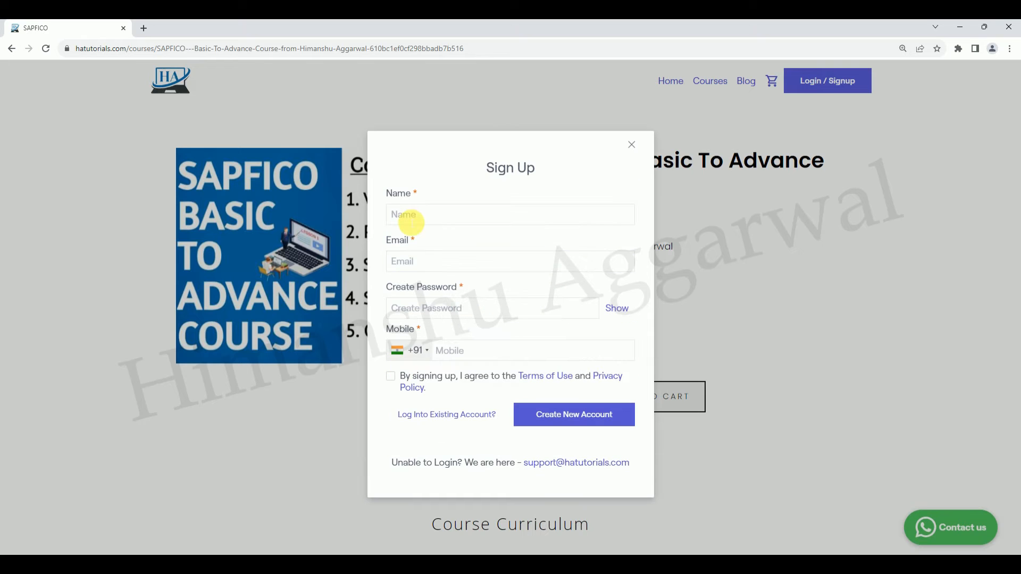
pyautogui.click(632, 145)
pyautogui.click(939, 528)
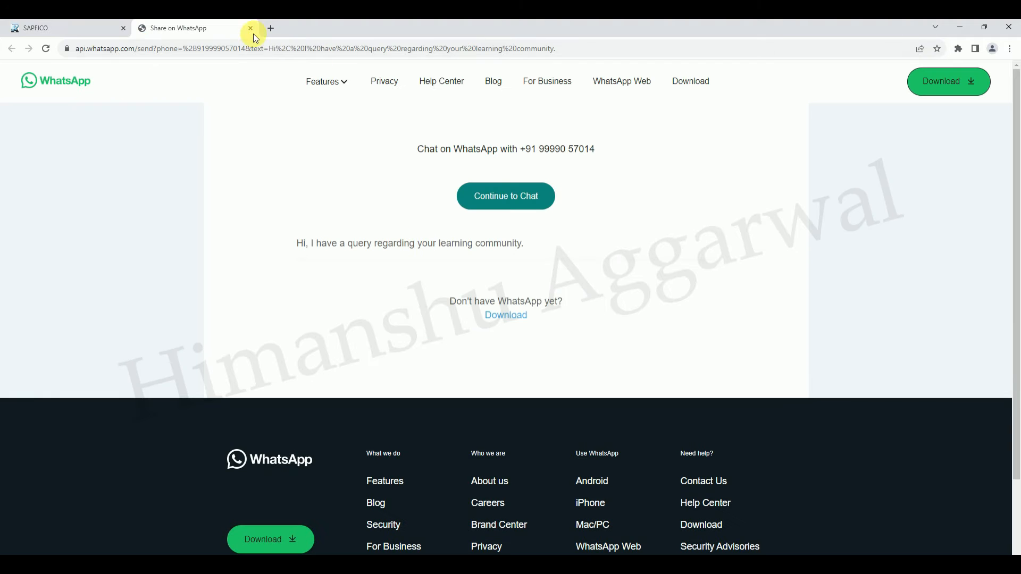
pyautogui.click(248, 29)
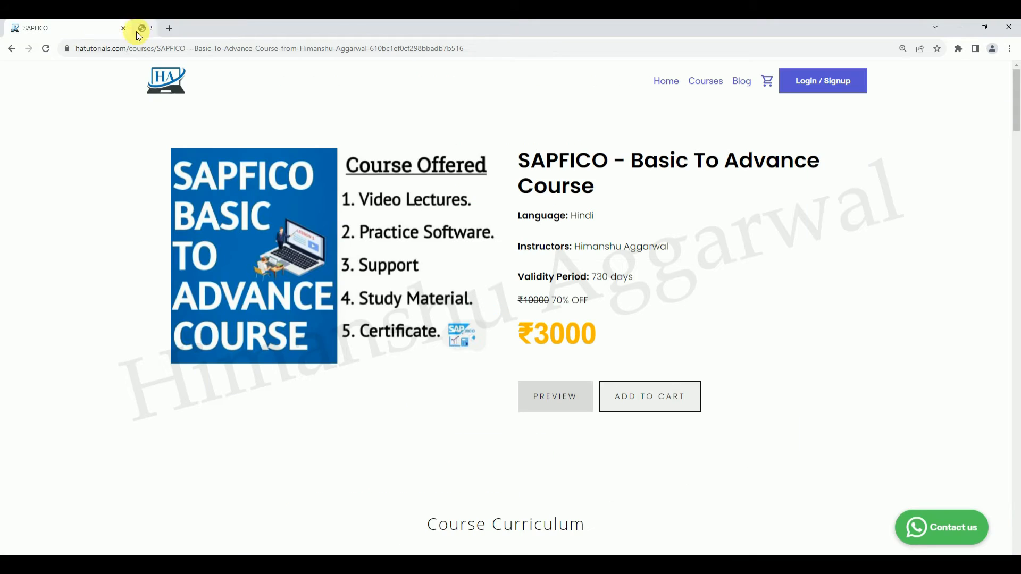
# Return to the vendor invoice in SAP and check which tax codes it offers.
pyautogui.click(961, 23)
pyautogui.click(740, 235)
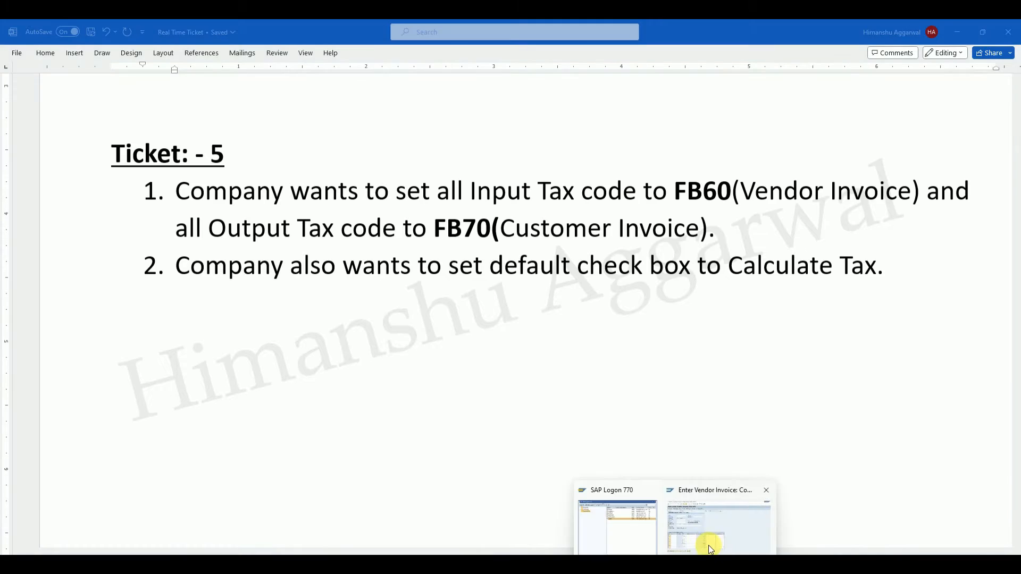
pyautogui.click(707, 540)
pyautogui.click(302, 234)
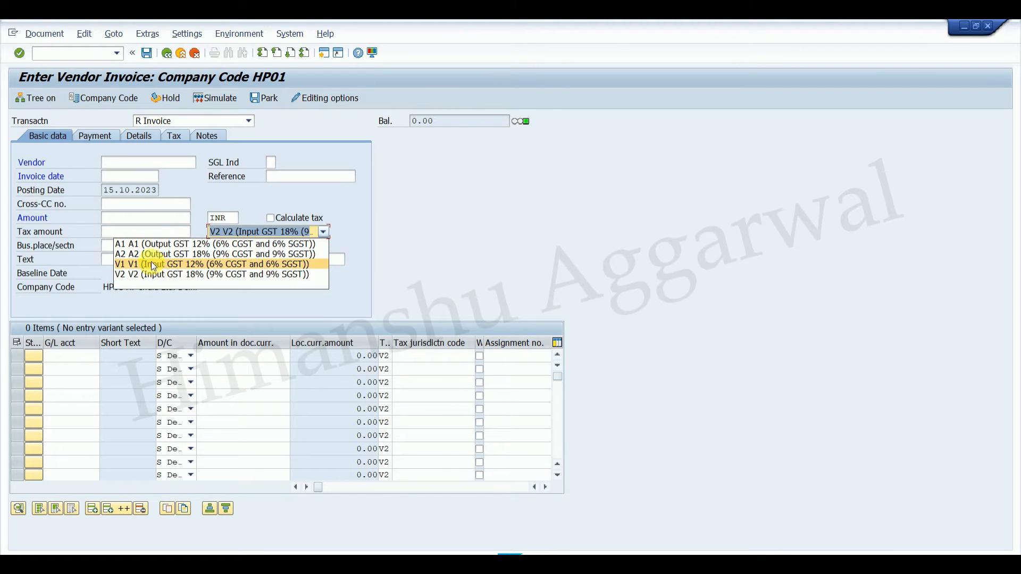
# Start the customer invoice transaction FB70 and review the tax codes it offers.
pyautogui.click(96, 54)
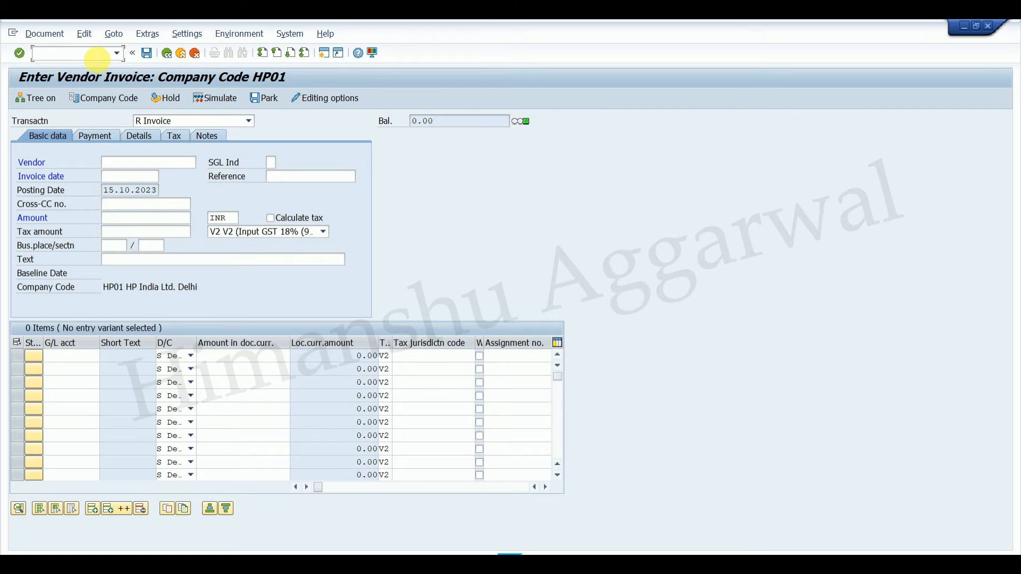
pyautogui.write('/nfb70')
pyautogui.press('Return')
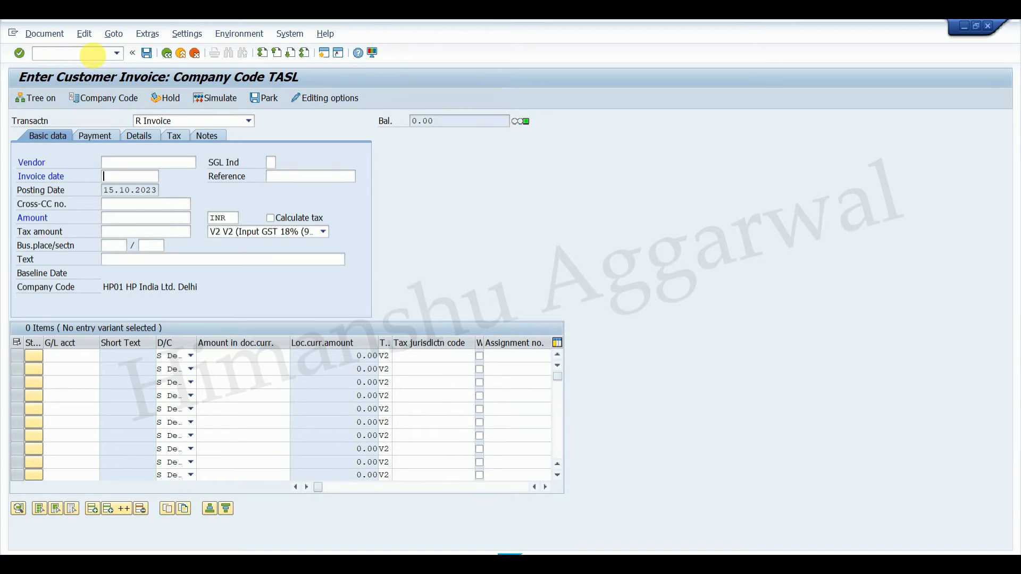
pyautogui.click(305, 245)
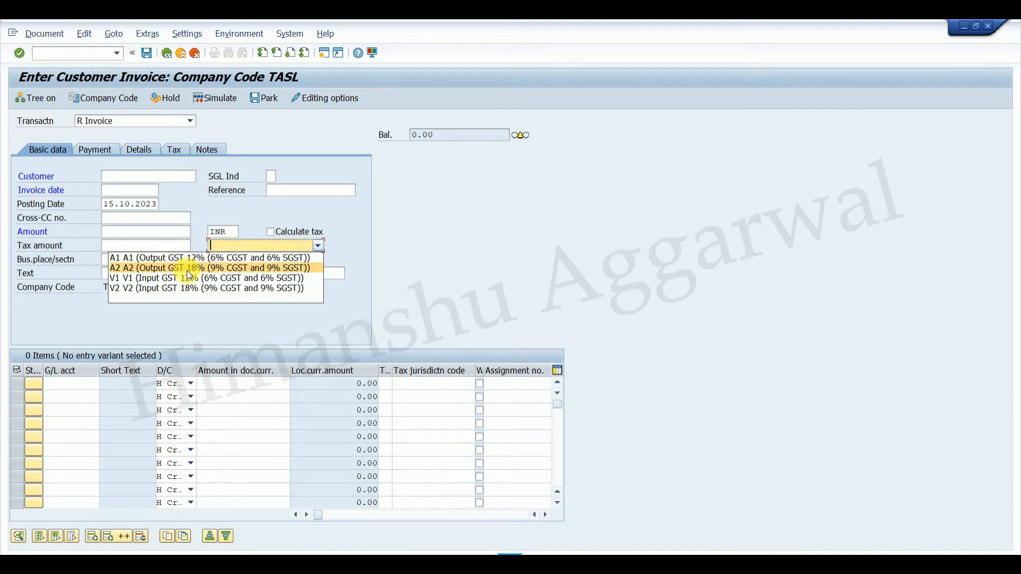
# Leave the customer invoice with /n and return to the SAP Easy Access screen.
pyautogui.click(166, 56)
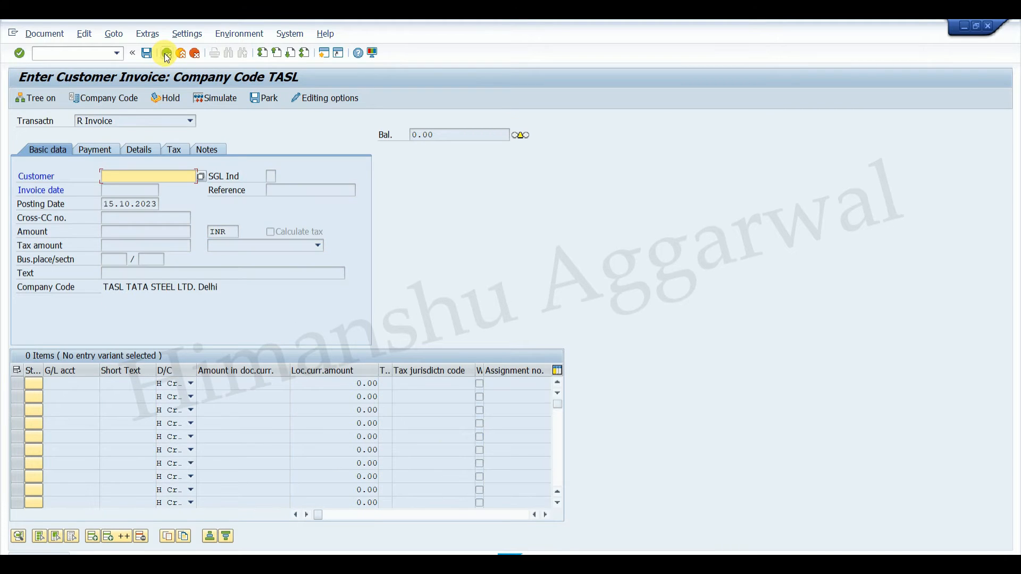
pyautogui.click(60, 59)
pyautogui.write('/n')
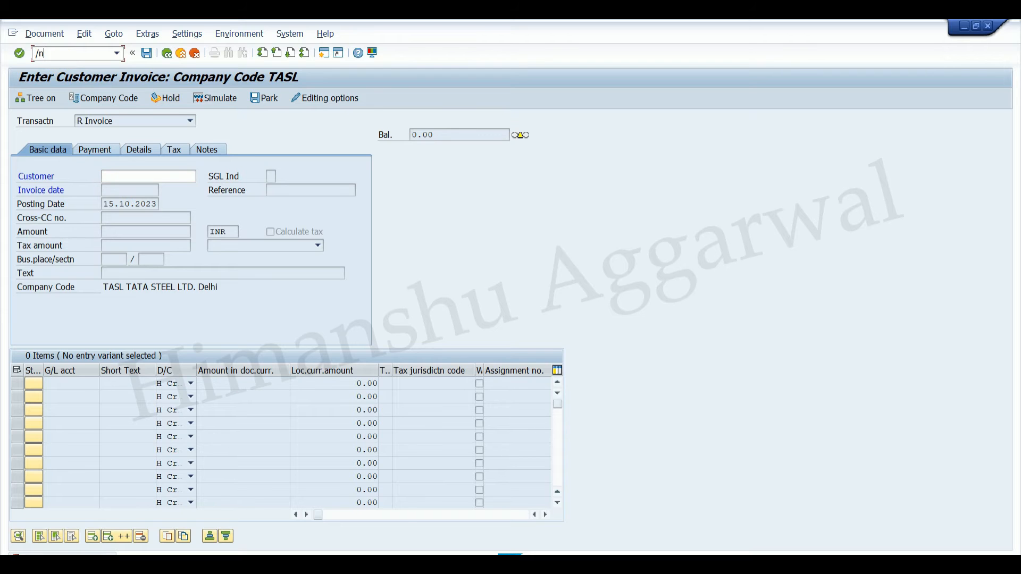
pyautogui.press('Return')
# Switch to Word, restore the removed solution lines under Ticket 5, and review the transaction code OBZT in Solution 1.
pyautogui.click(699, 564)
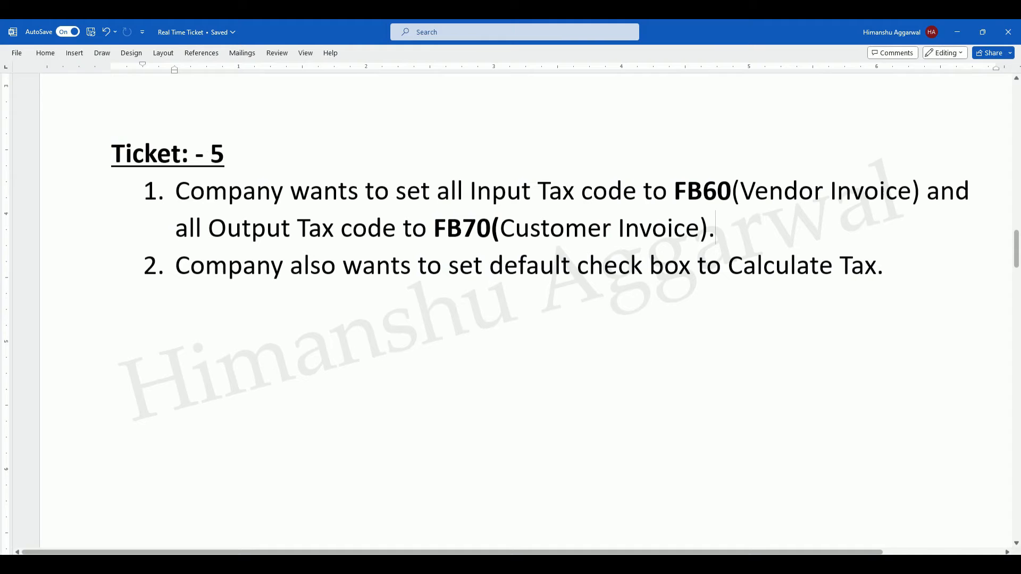
pyautogui.hotkey('ctrl', 'z')
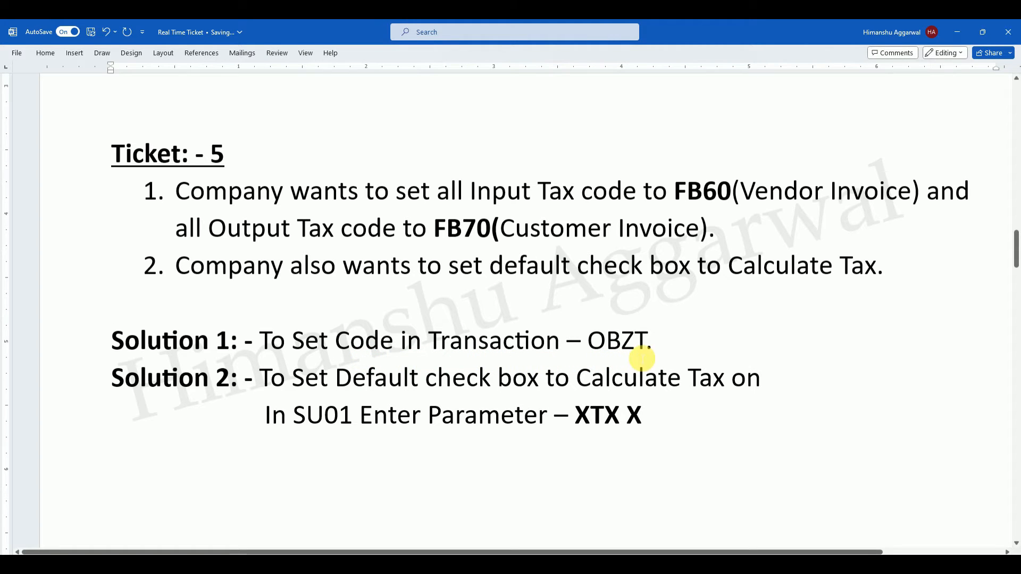
pyautogui.moveTo(659, 345); pyautogui.dragTo(588, 342)
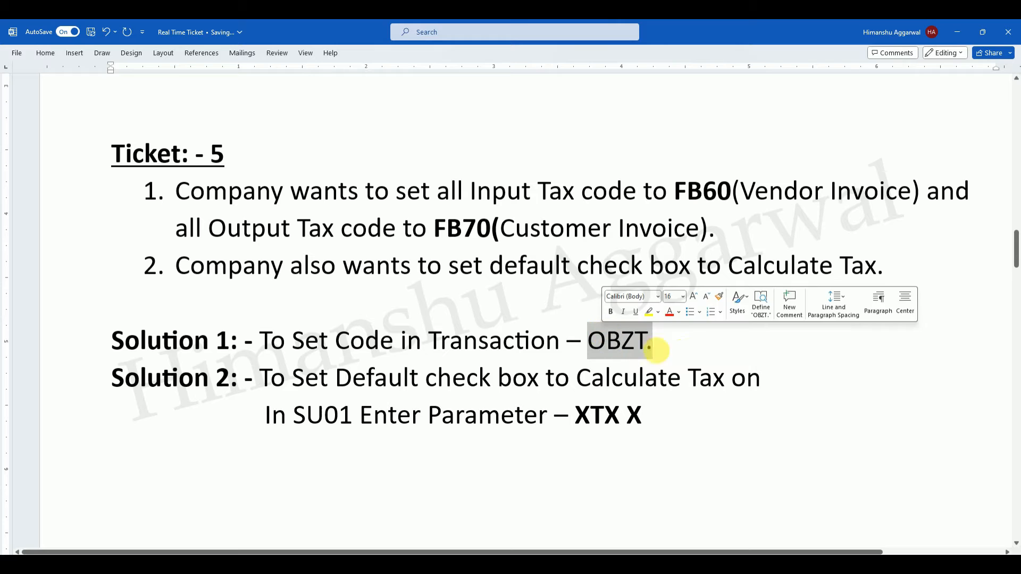
pyautogui.click(680, 352)
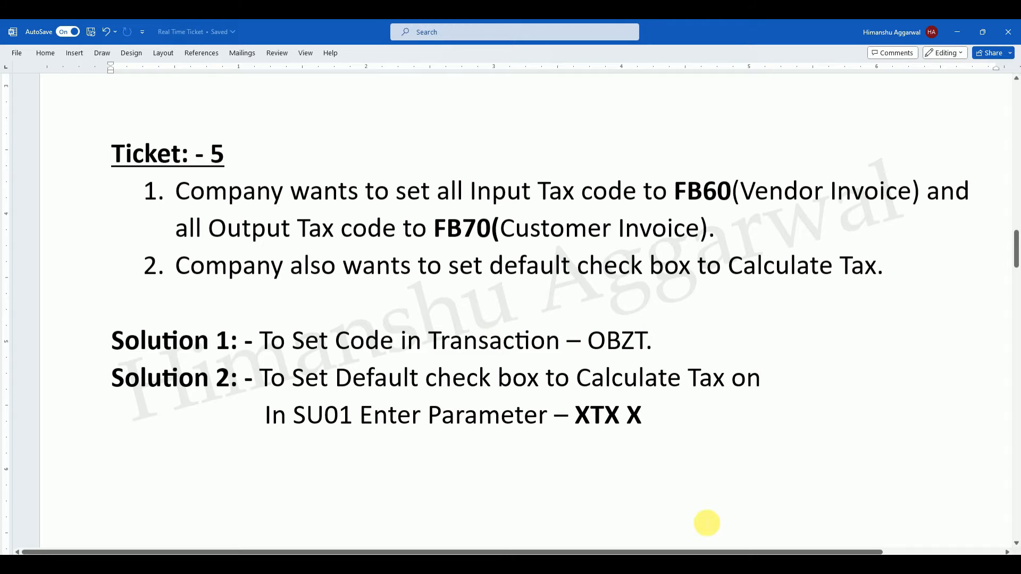
# In SAP, run transaction OBZT for country key IN and open new entries for the tax code selection.
pyautogui.click(683, 564)
pyautogui.click(700, 547)
pyautogui.write('obzt')
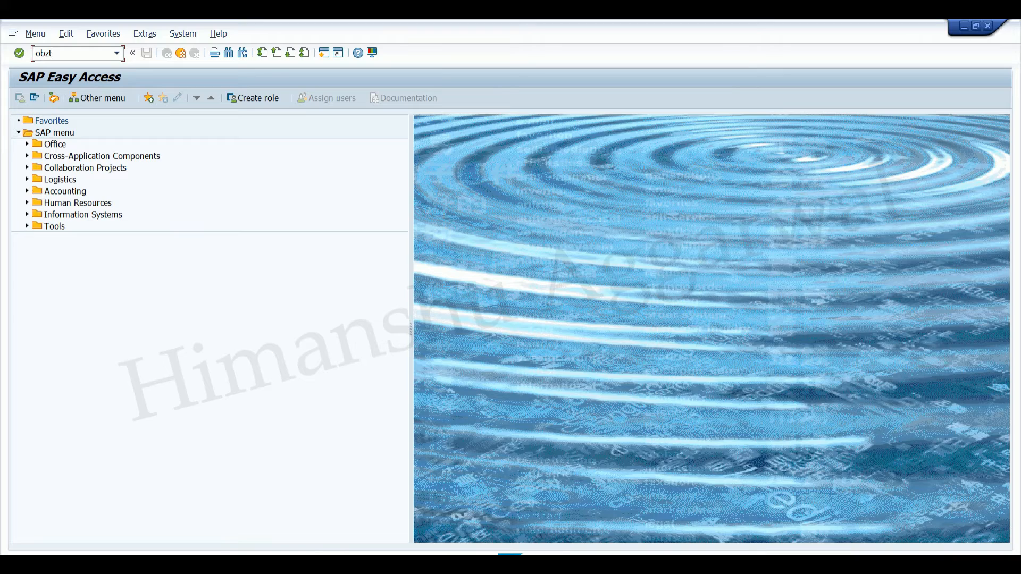
pyautogui.press('Return')
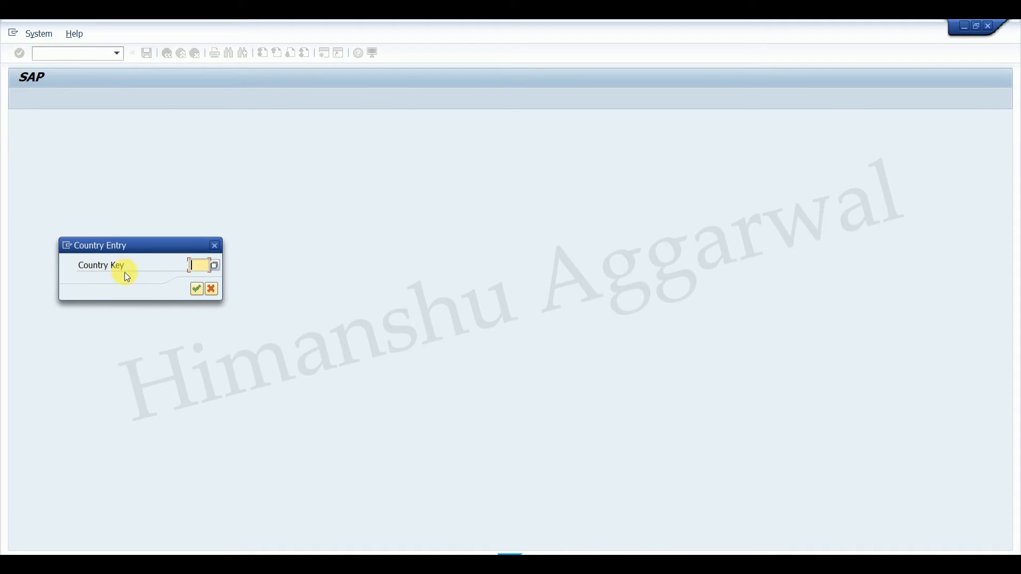
pyautogui.write('IN')
pyautogui.press('Return')
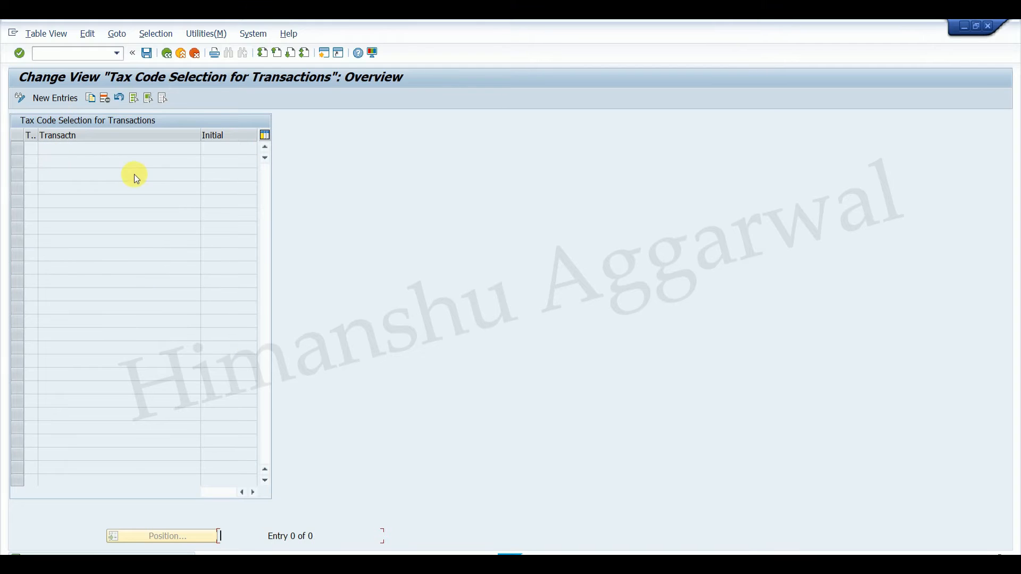
pyautogui.click(50, 98)
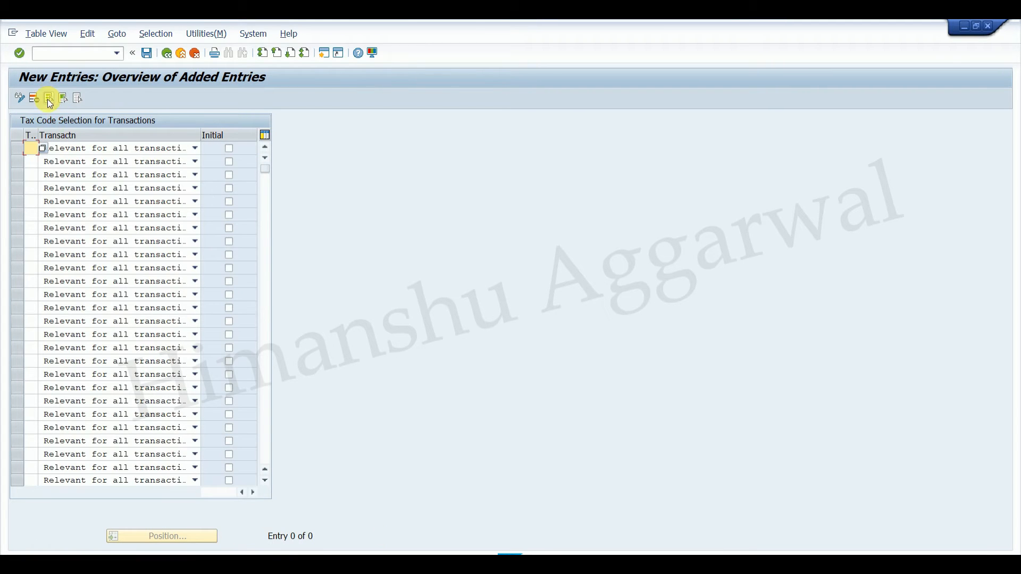
# Widen the Tax code column of the tax code selection table so its heading is readable.
pyautogui.moveTo(41, 138); pyautogui.dragTo(76, 137)
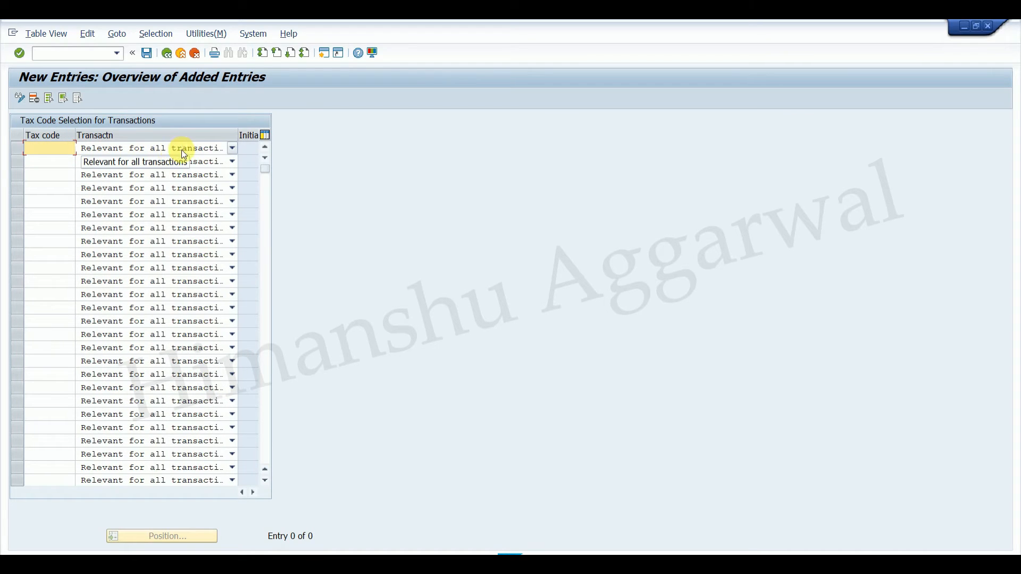
pyautogui.moveTo(78, 139); pyautogui.dragTo(55, 138)
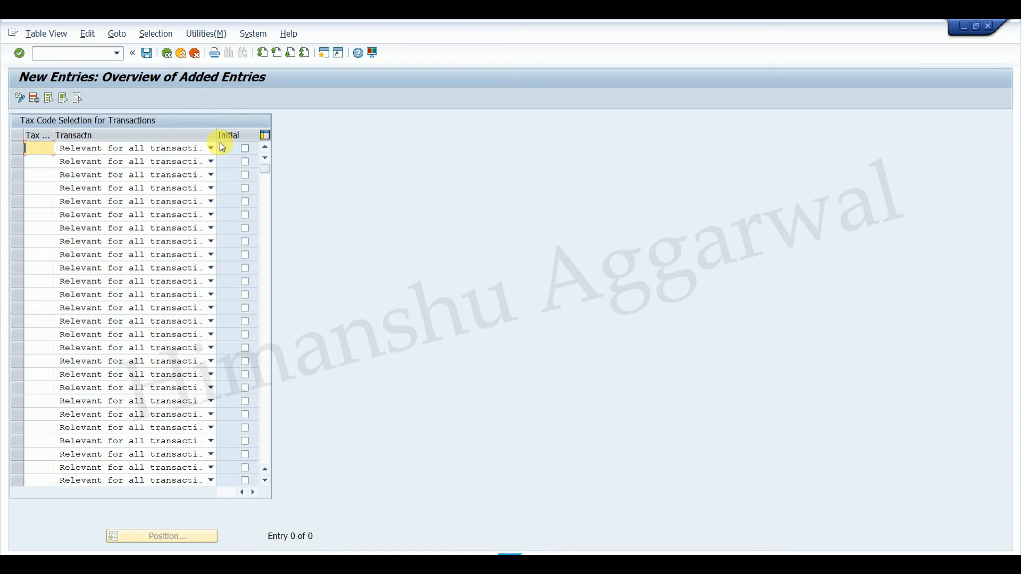
# Open a new SAP session, start vendor invoice transaction FB60, and review the tax codes it offers.
pyautogui.moveTo(675, 565)
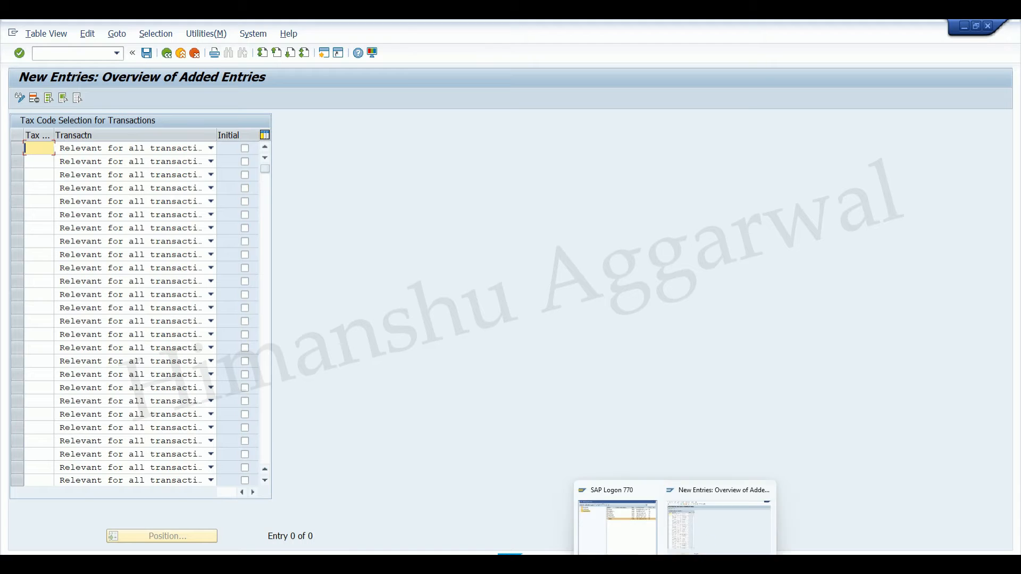
pyautogui.click(699, 547)
pyautogui.click(323, 54)
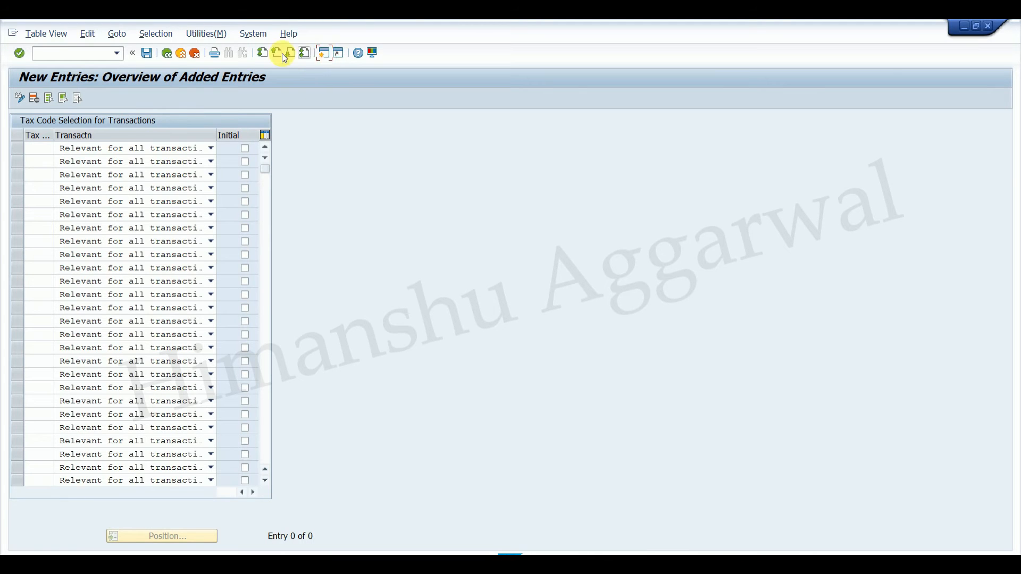
pyautogui.write('fb60')
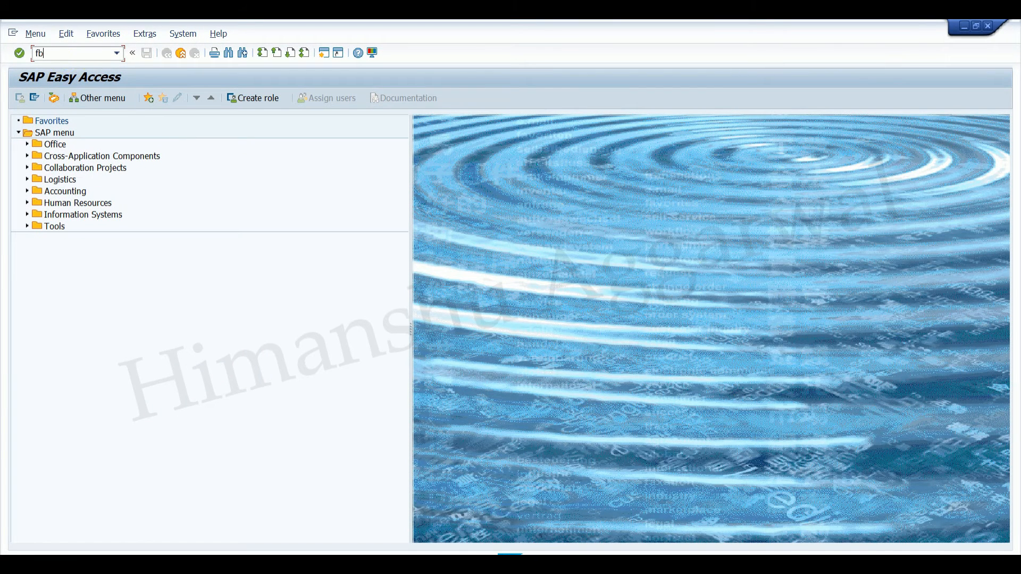
pyautogui.press('Return')
pyautogui.click(288, 232)
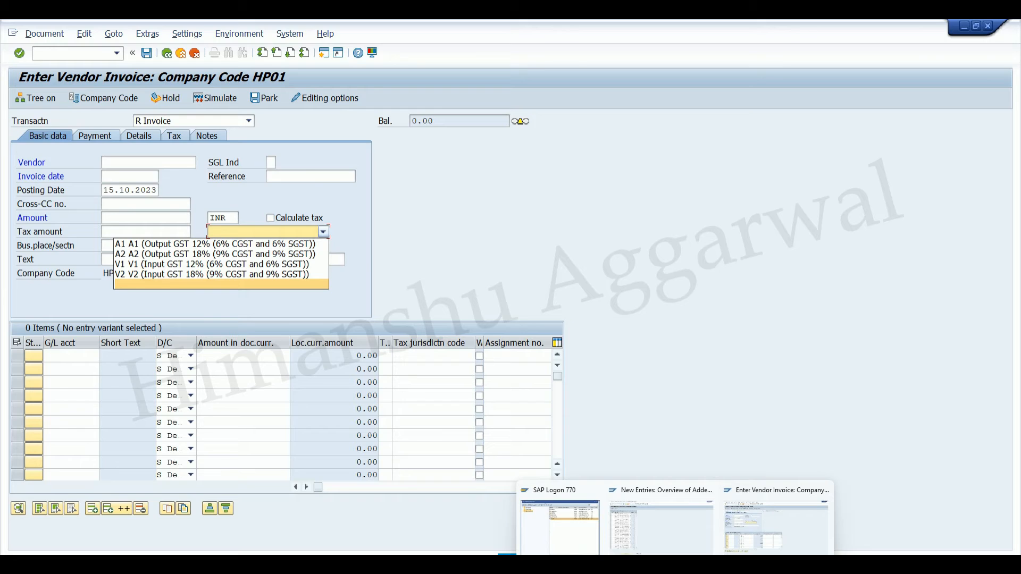
# In the tax code selection entries, assign tax code V1 to FIAP Financial Accounting invoice receipt and save the entry.
pyautogui.click(651, 530)
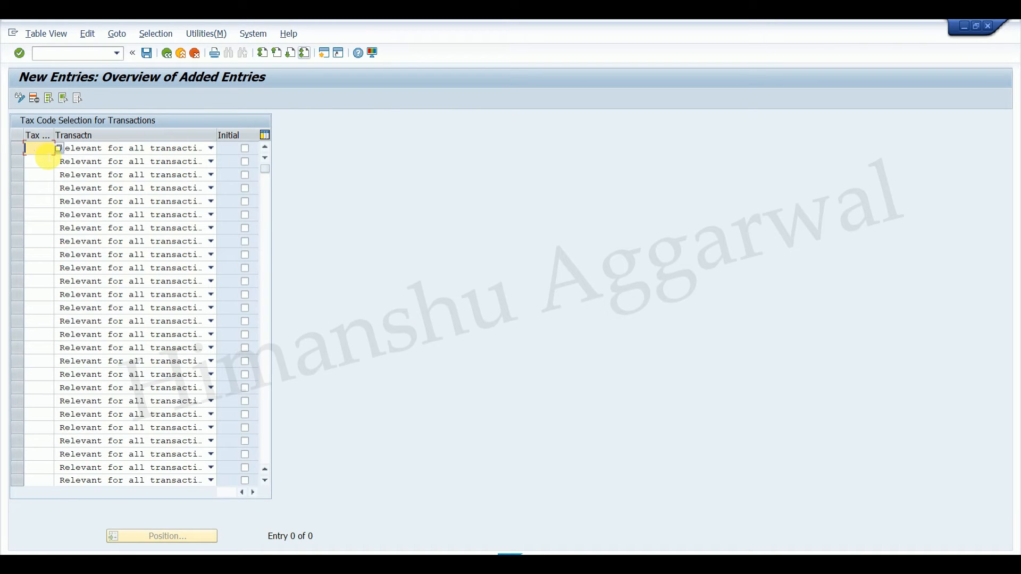
pyautogui.click(103, 147)
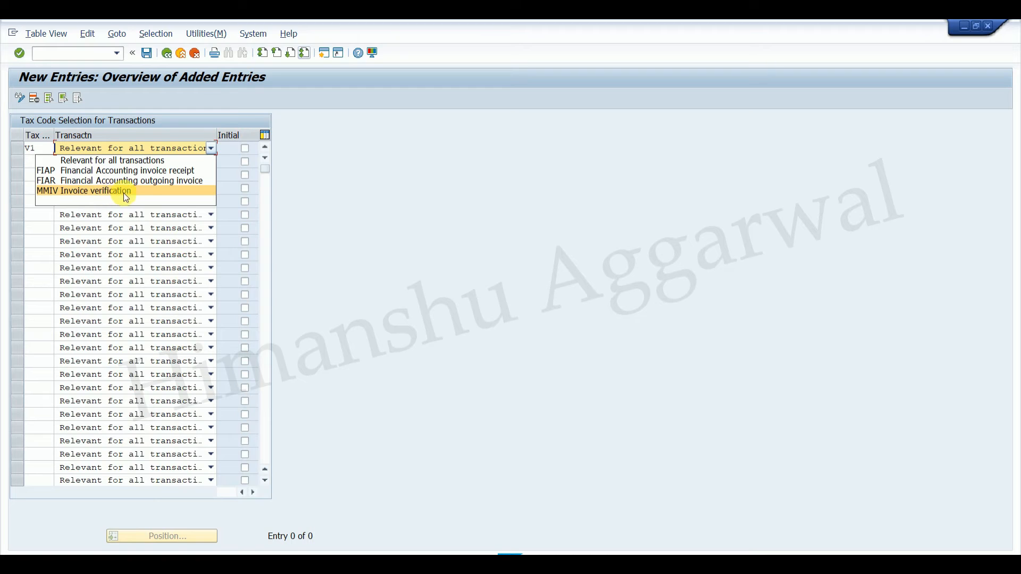
pyautogui.click(53, 172)
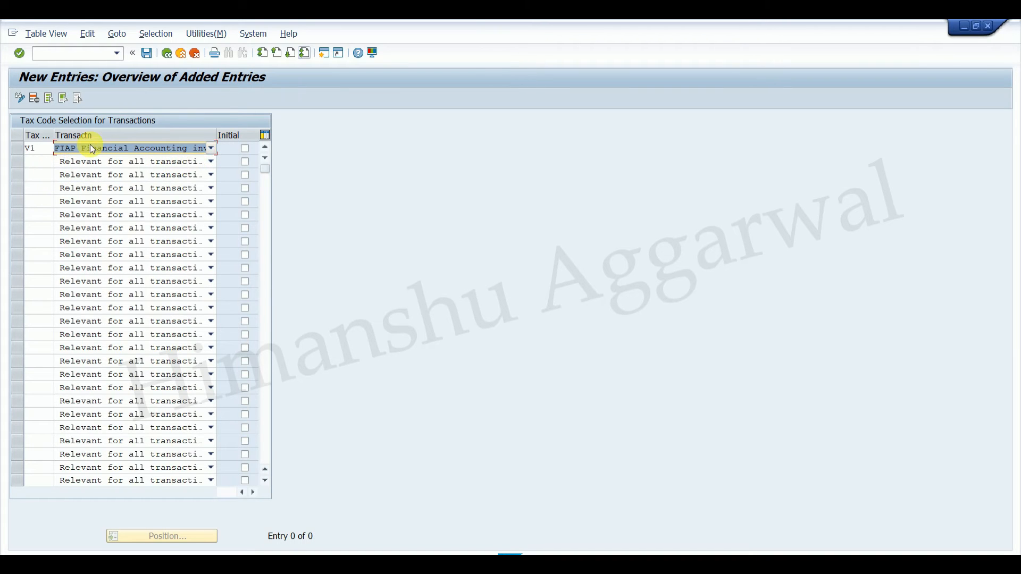
pyautogui.click(139, 148)
pyautogui.click(61, 168)
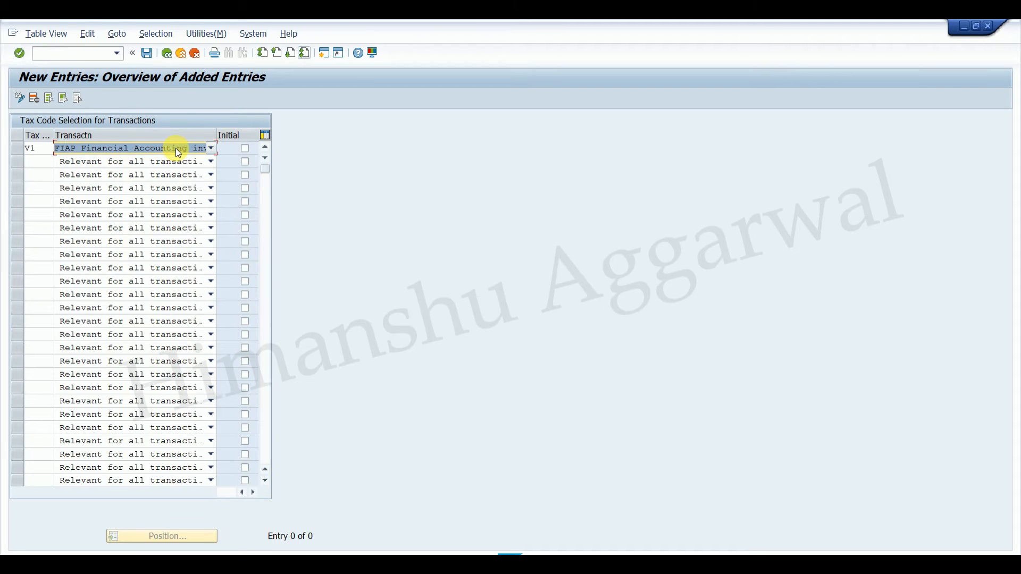
pyautogui.click(148, 54)
pyautogui.click(244, 232)
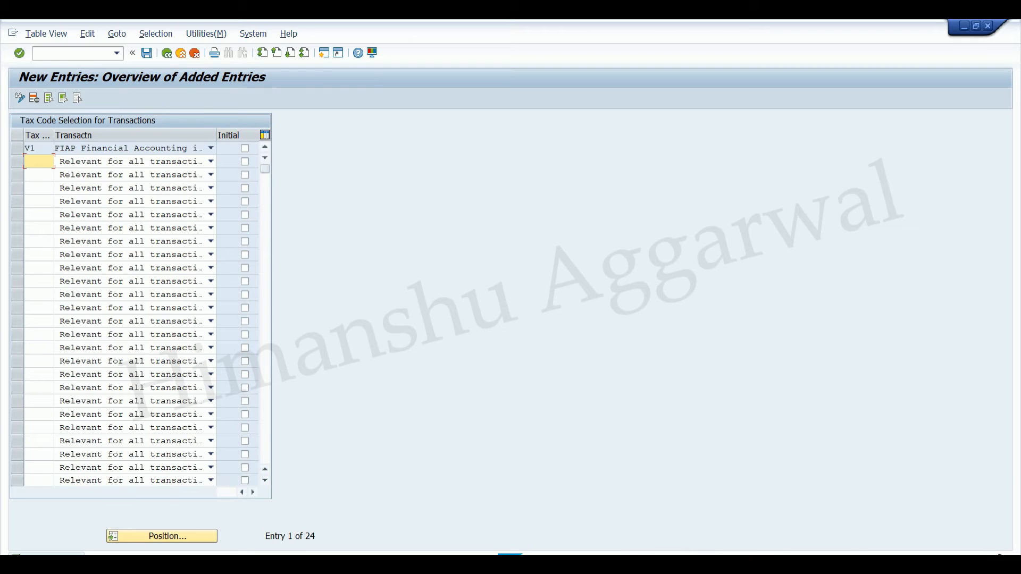
# Leave the open vendor invoice with /n, start FB60 again, and review the tax codes it offers.
pyautogui.click(753, 528)
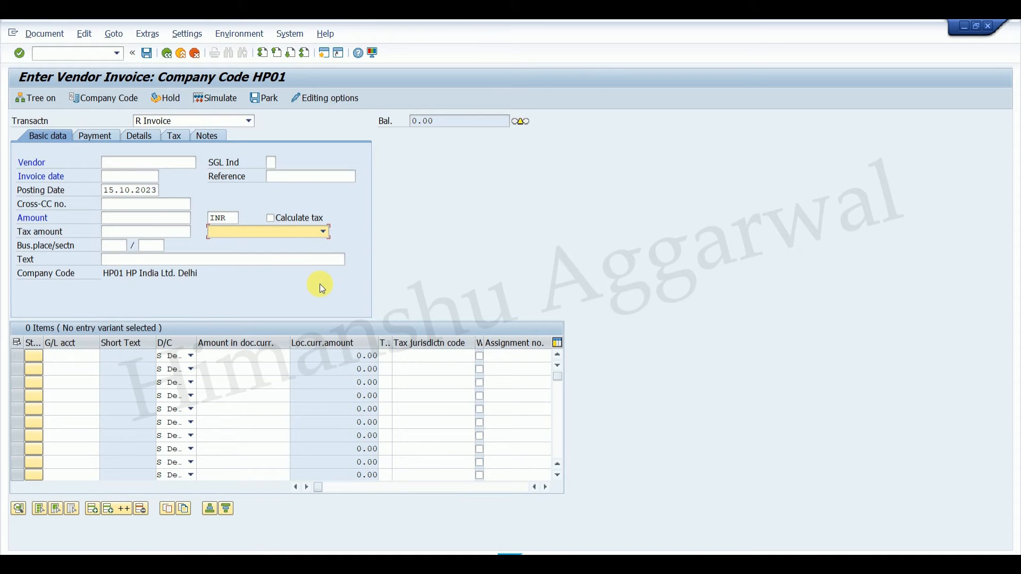
pyautogui.click(98, 53)
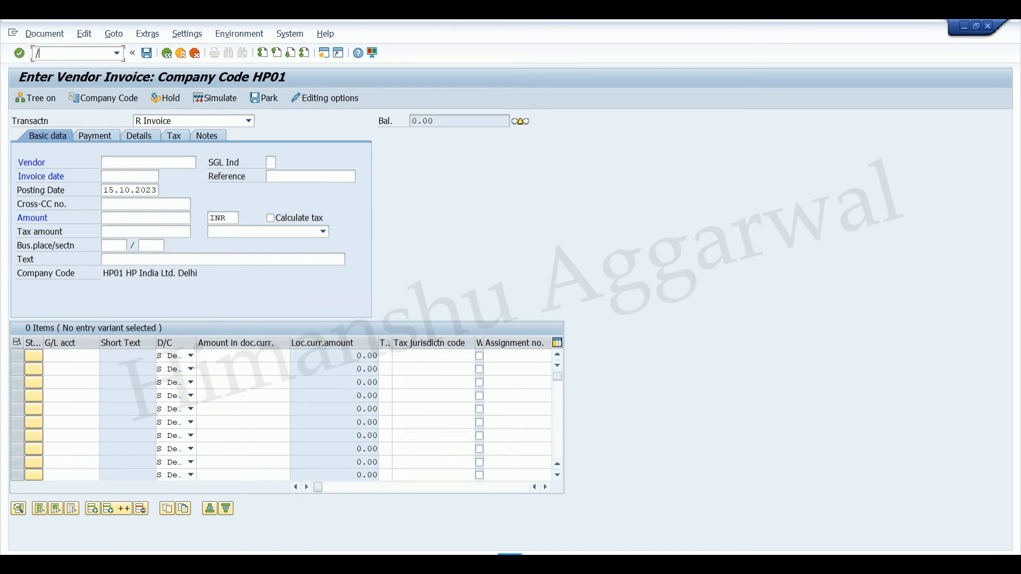
pyautogui.write('/n')
pyautogui.press('Return')
pyautogui.write('fb60')
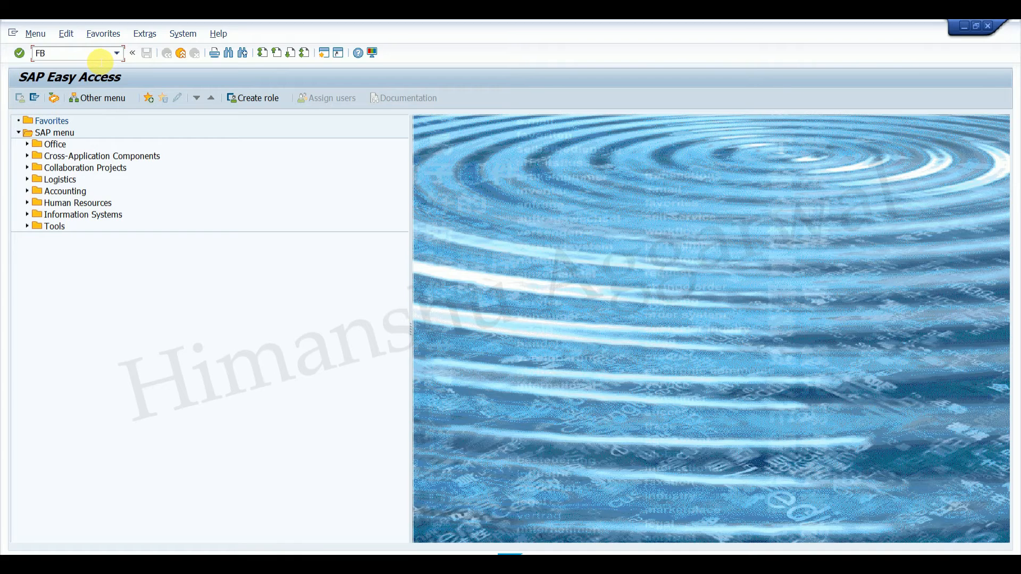
pyautogui.press('Return')
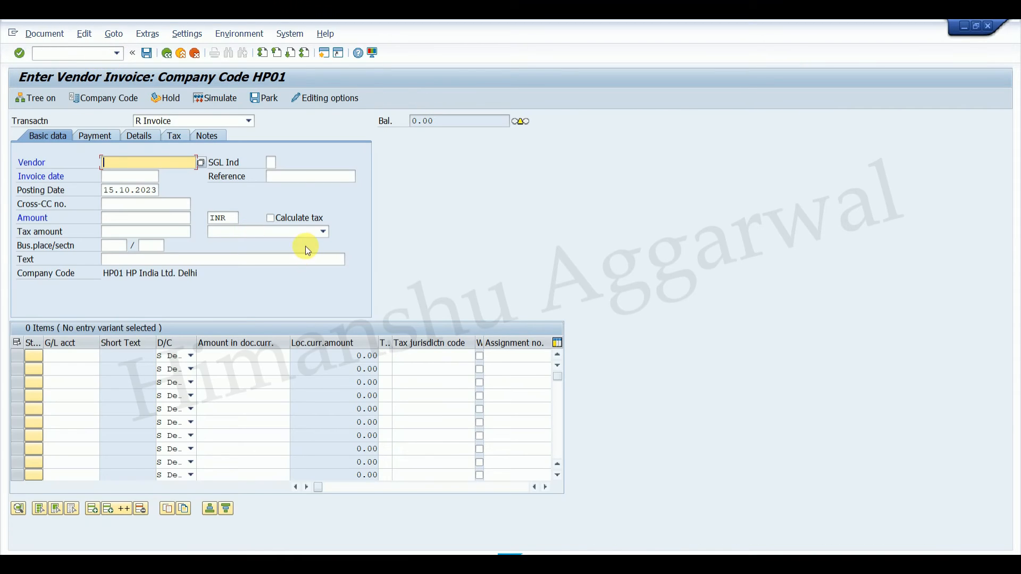
pyautogui.click(304, 232)
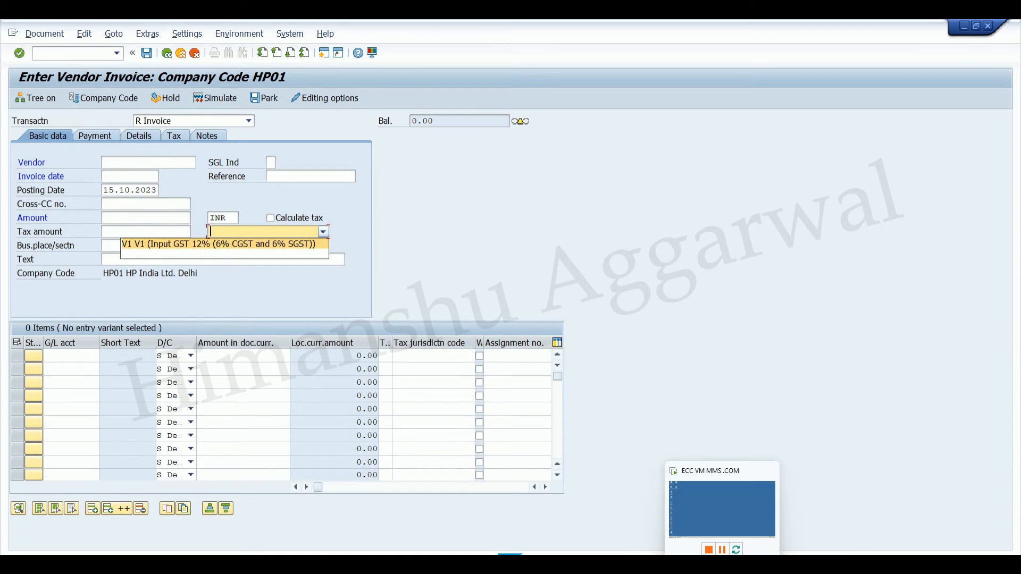
# Recheck the V1 entry in the tax code selection, and start customer invoice transaction FB70 in a new session.
pyautogui.click(670, 564)
pyautogui.click(662, 543)
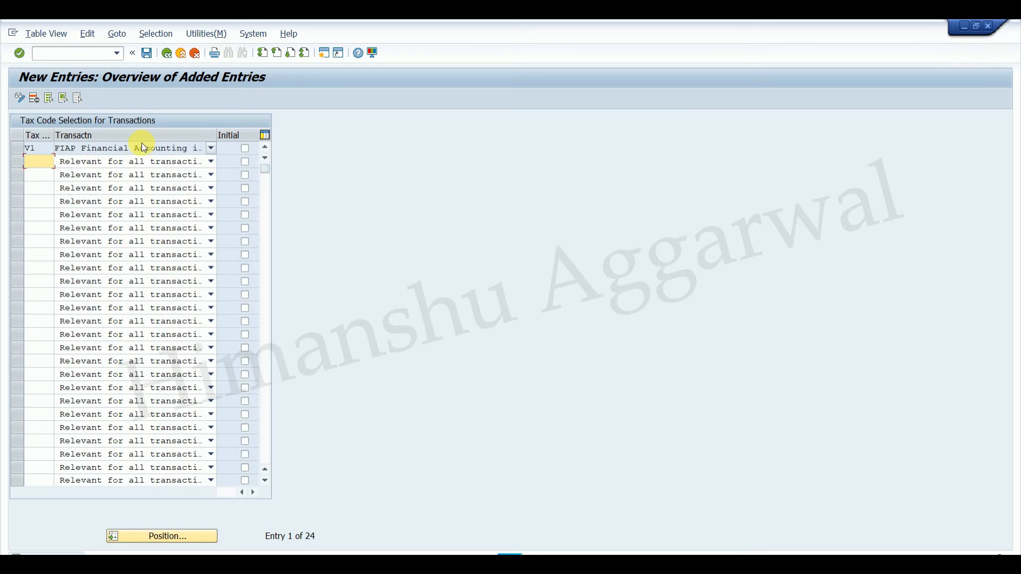
pyautogui.click(671, 563)
pyautogui.click(740, 524)
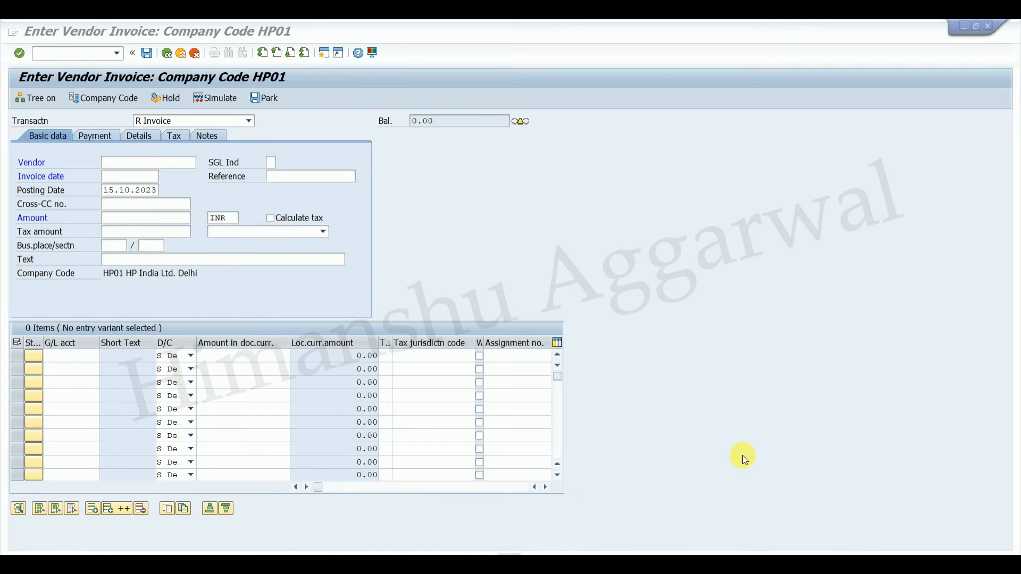
pyautogui.click(322, 54)
pyautogui.write('FB70')
pyautogui.press('Return')
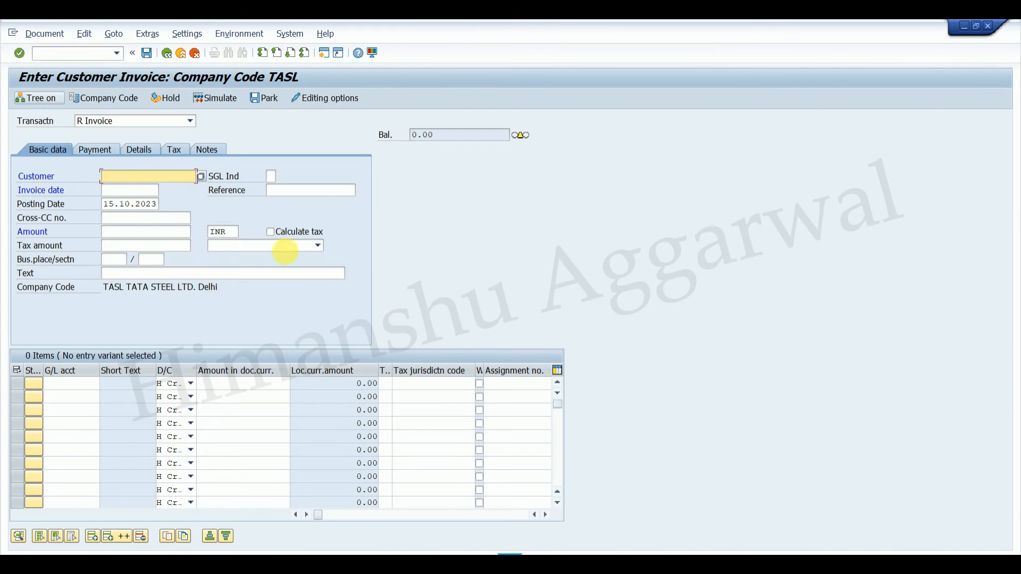
# Toggle Calculate tax on the customer invoice and review the tax codes it offers.
pyautogui.click(300, 246)
pyautogui.click(291, 234)
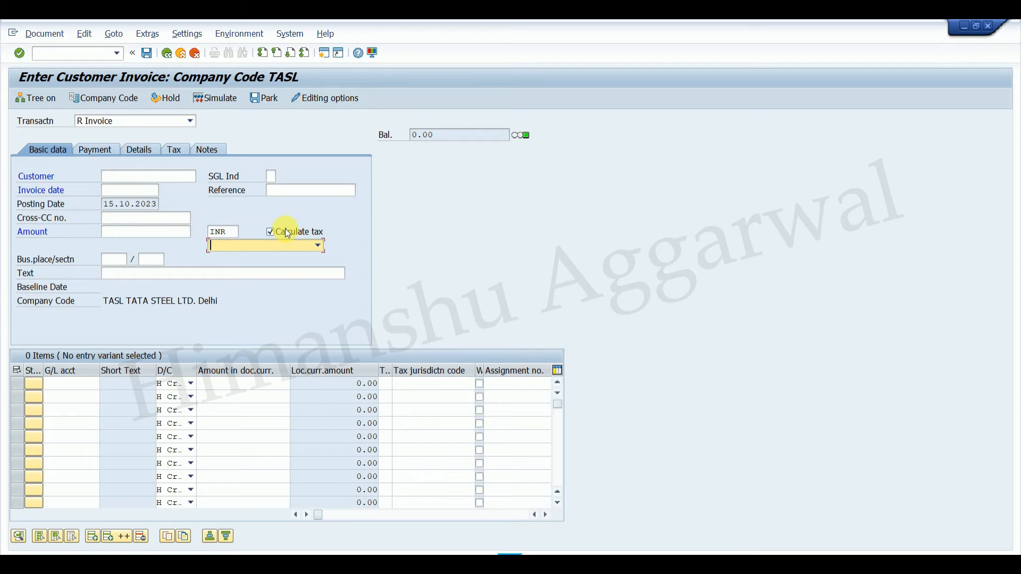
pyautogui.click(286, 231)
pyautogui.click(291, 244)
pyautogui.press('Escape')
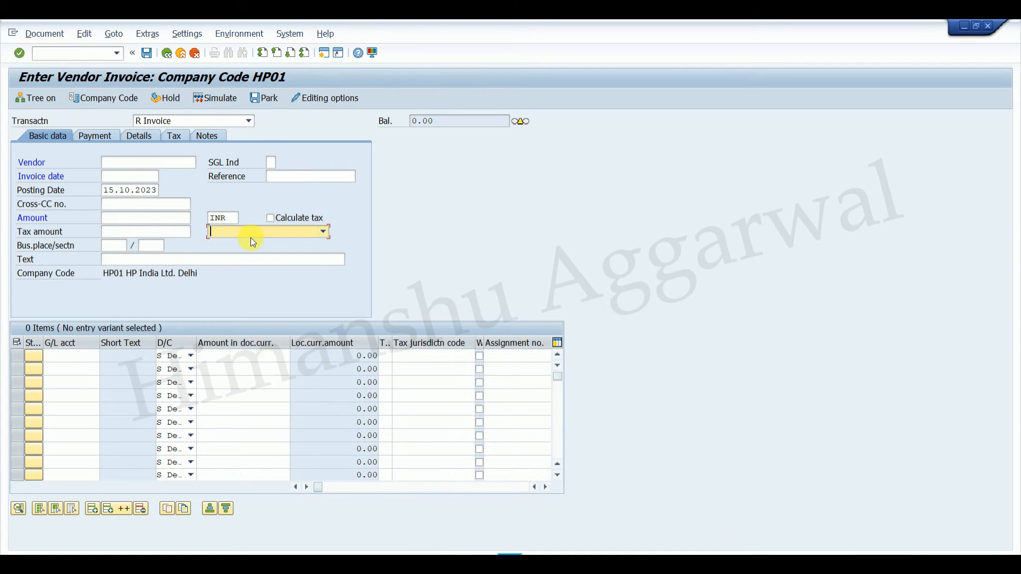
# Return to the vendor invoice session, restart FB60, and review the offered tax codes and whether one is preselected.
pyautogui.click(254, 231)
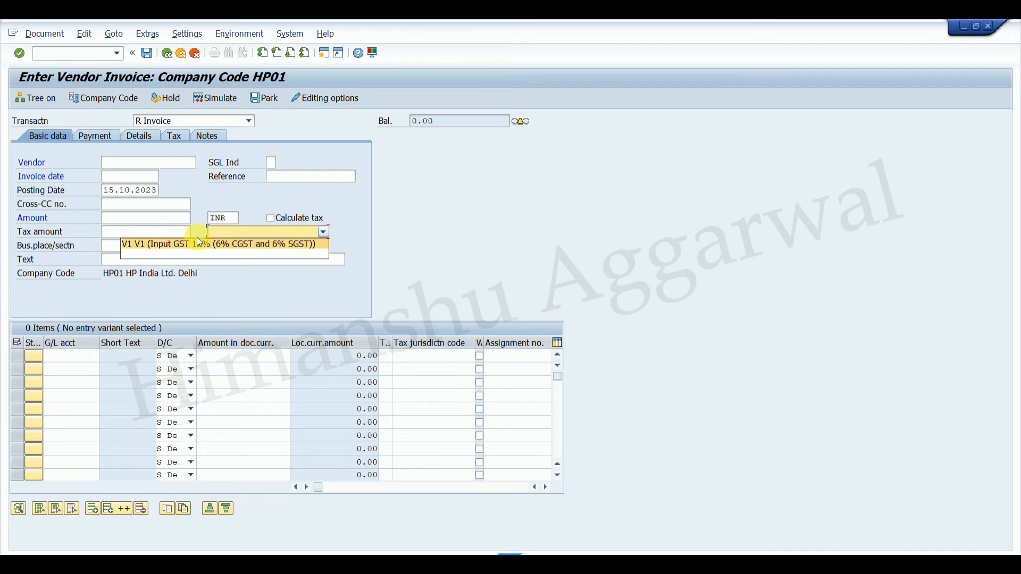
pyautogui.click(505, 246)
pyautogui.click(282, 234)
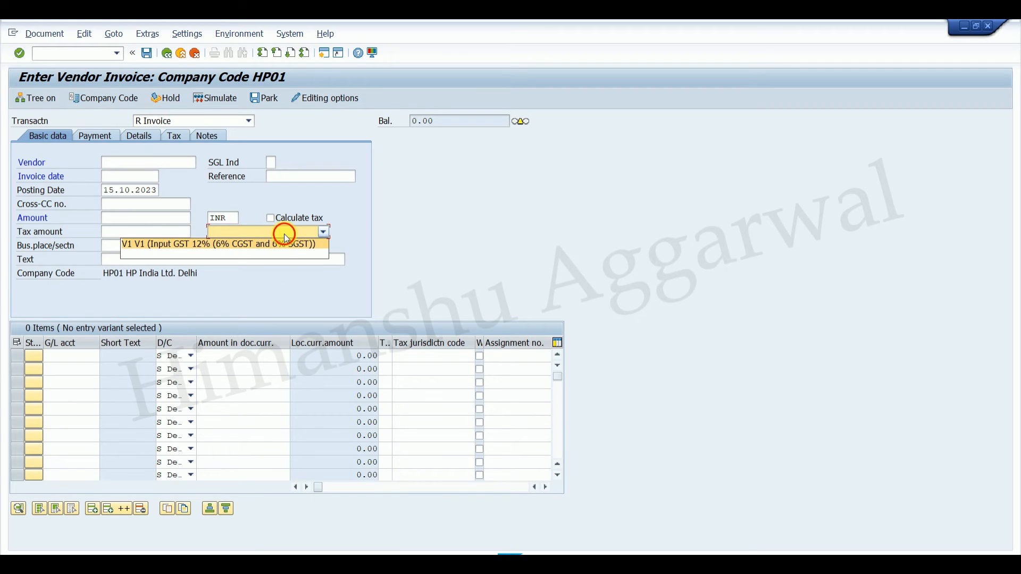
pyautogui.click(93, 56)
pyautogui.write('/NFB')
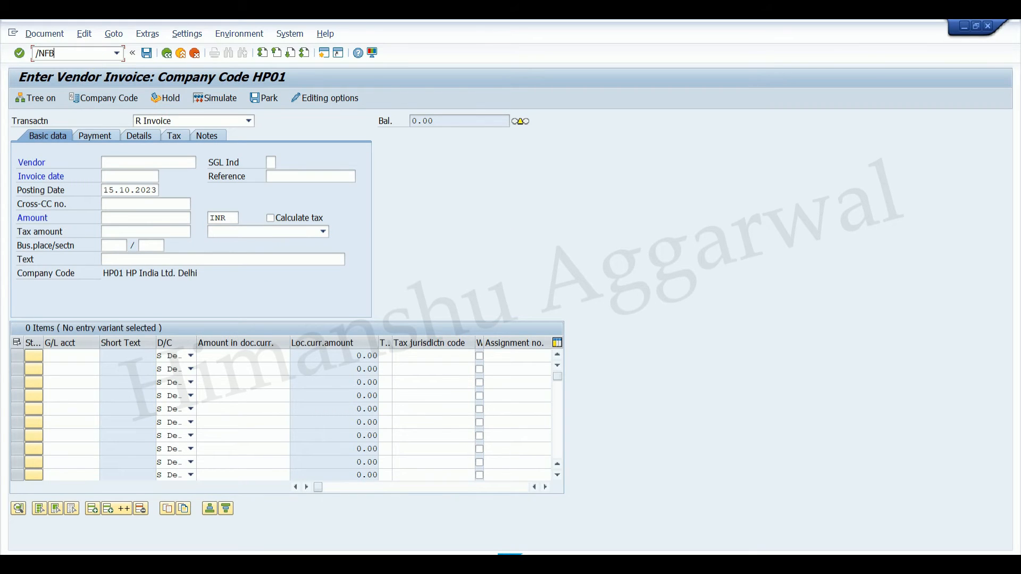
pyautogui.press('Return')
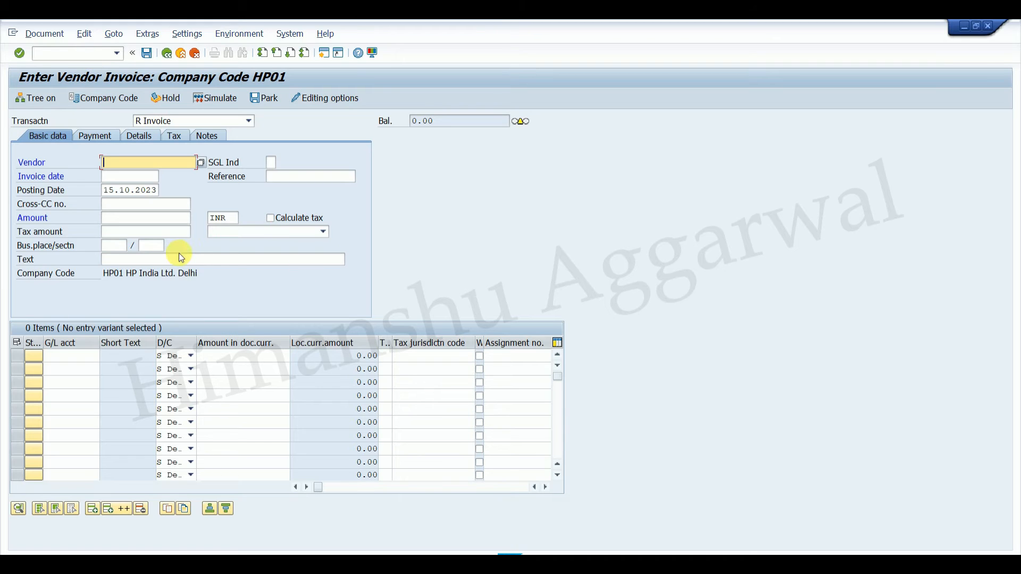
pyautogui.click(289, 238)
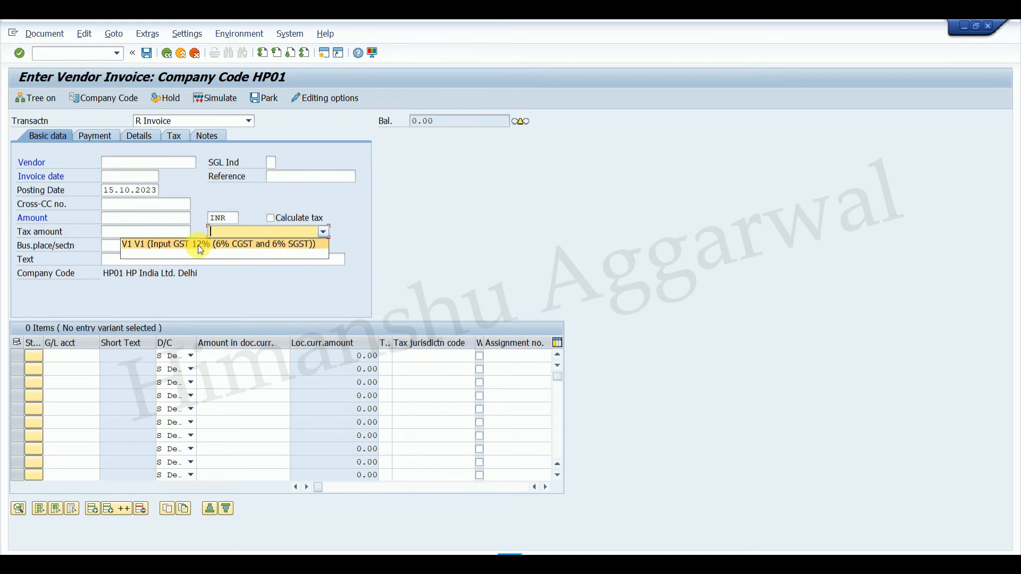
pyautogui.click(325, 229)
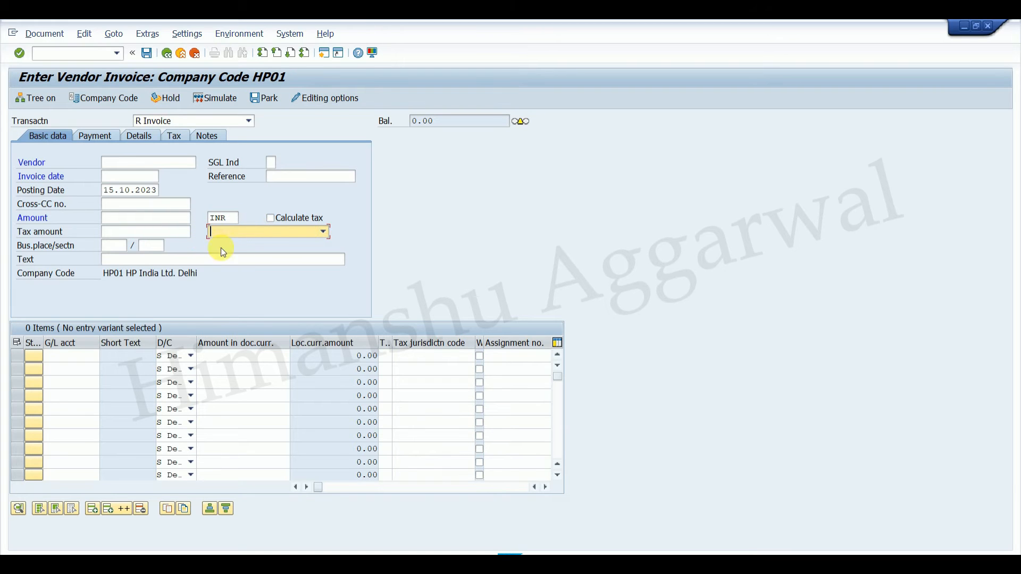
# Mark the V1 entry as Initial in the tax code selection and save the change.
pyautogui.click(673, 549)
pyautogui.click(617, 533)
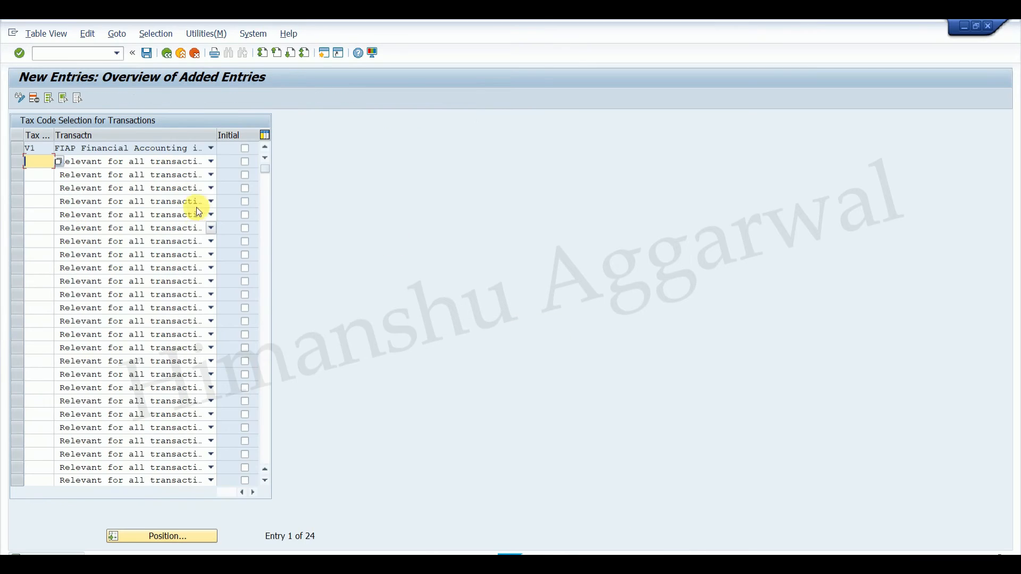
pyautogui.click(244, 149)
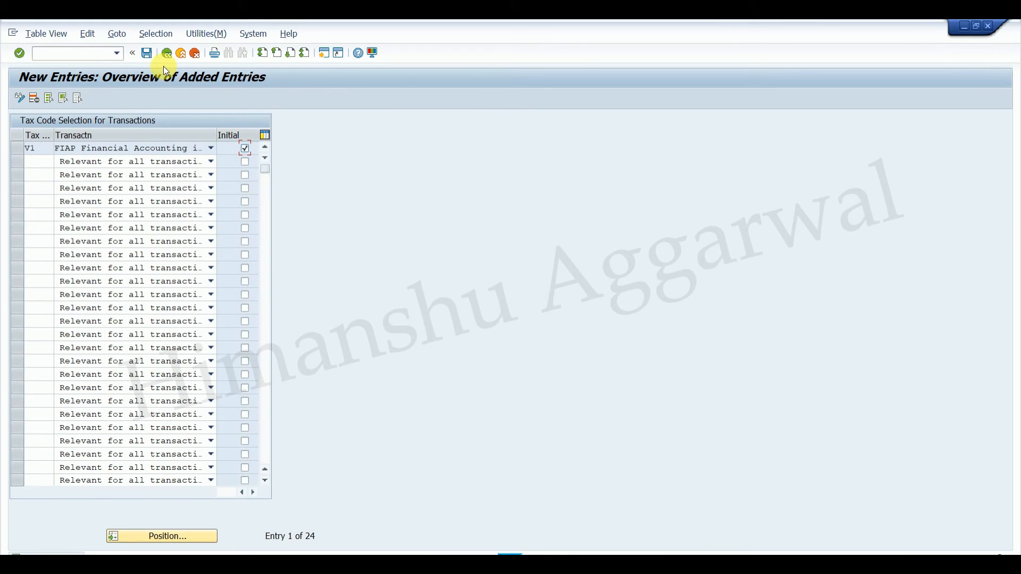
pyautogui.click(148, 52)
# Restart the vendor invoice with /NFB60 and check its default tax code and the codes offered.
pyautogui.moveTo(673, 554)
pyautogui.click(690, 532)
pyautogui.click(78, 54)
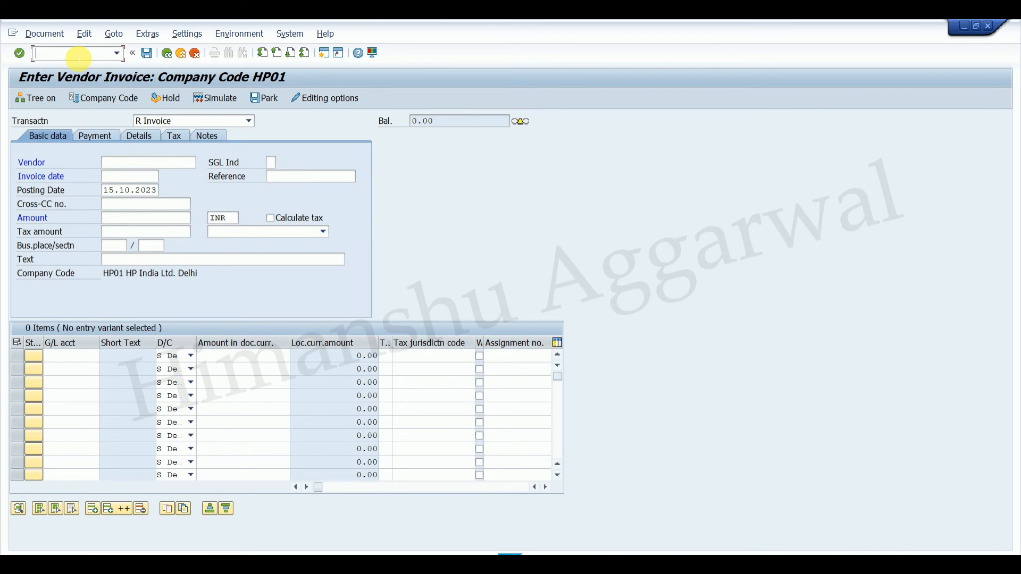
pyautogui.write('/NFB60')
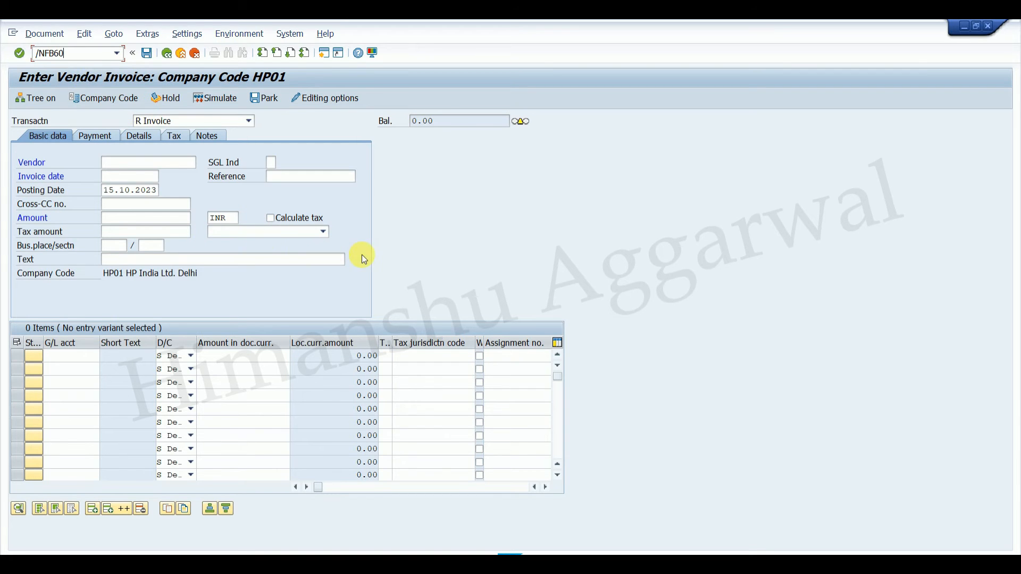
pyautogui.press('Return')
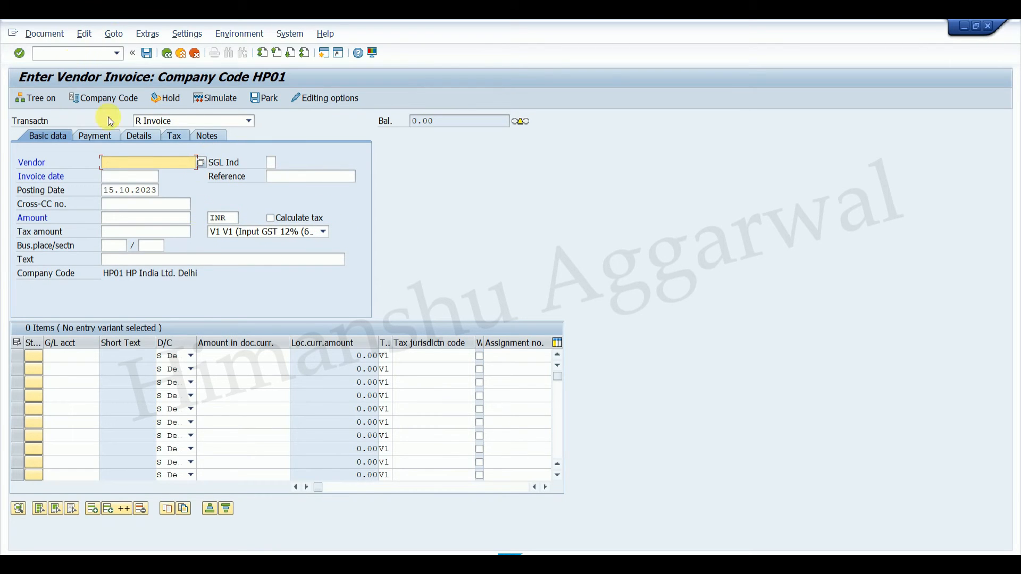
pyautogui.click(273, 232)
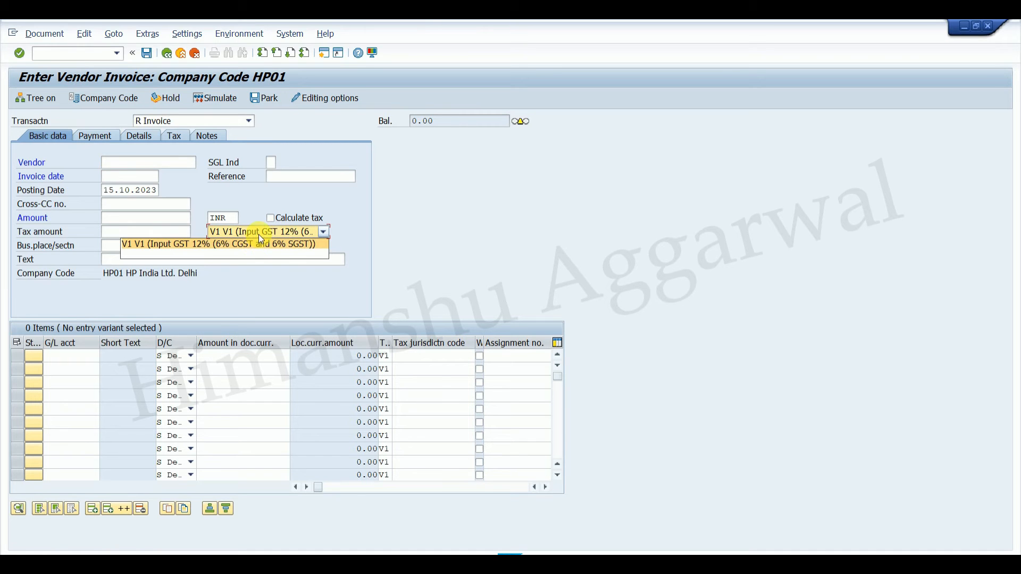
# Add tax code V2 to the tax code selection for FIAP Financial Accounting invoice receipt and save the entry.
pyautogui.click(674, 562)
pyautogui.click(614, 517)
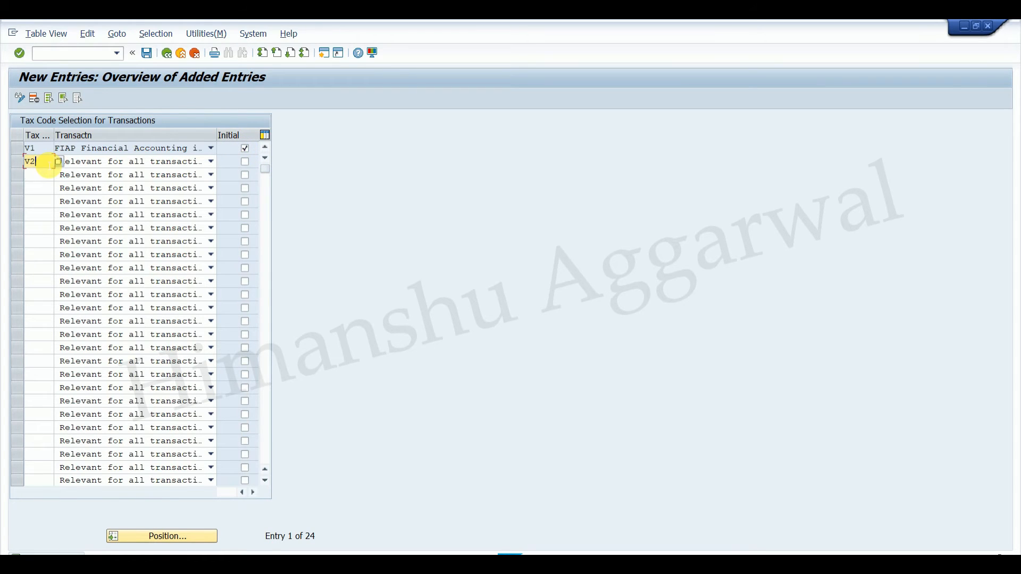
pyautogui.click(153, 161)
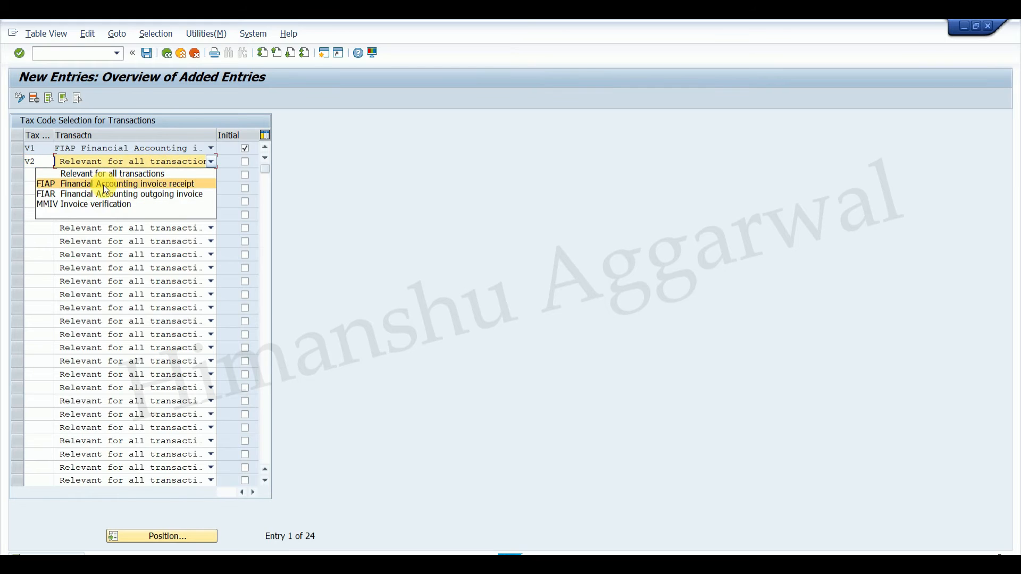
pyautogui.click(160, 184)
pyautogui.press('Return')
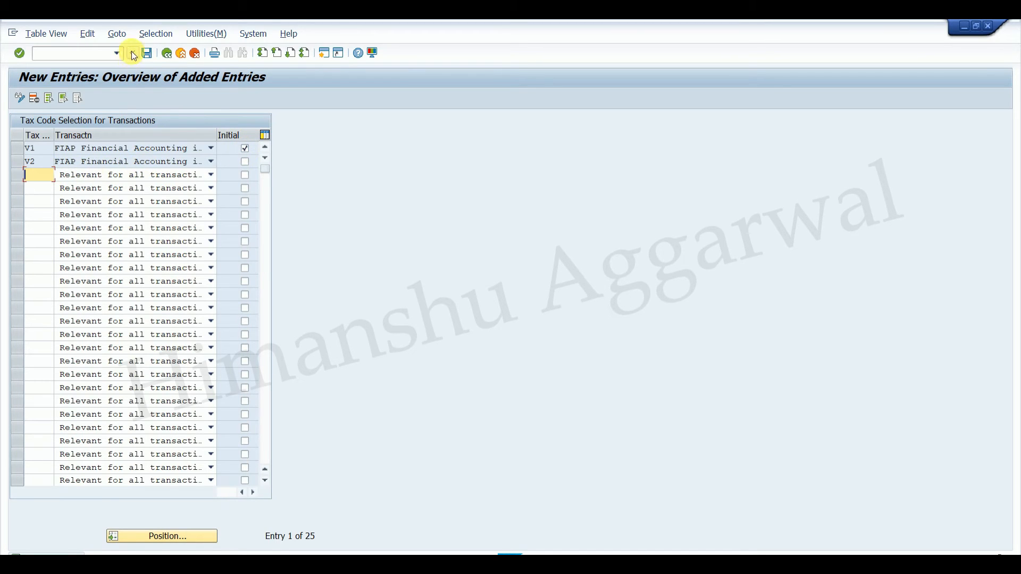
pyautogui.moveTo(682, 553)
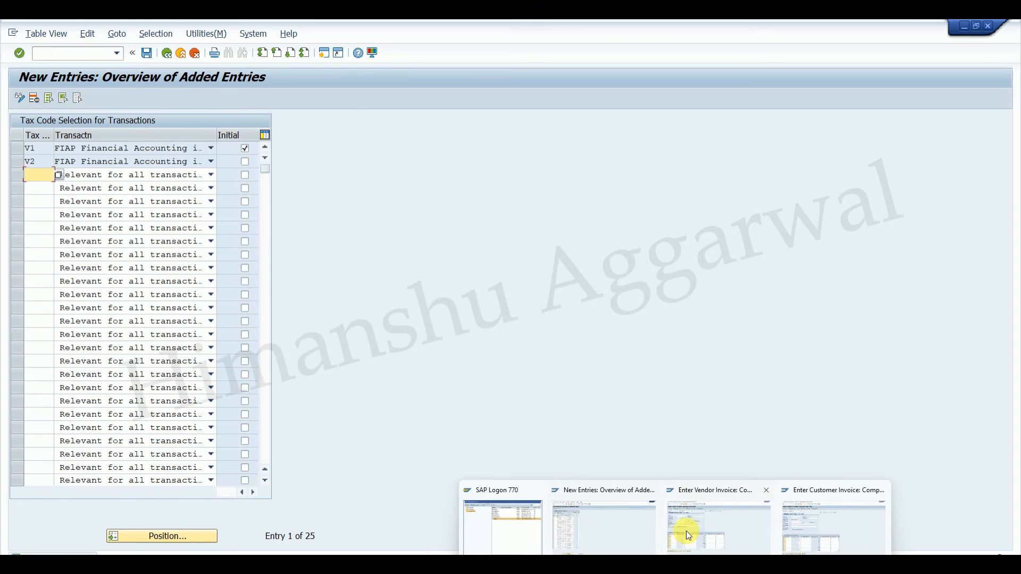
# Return to the vendor invoice session, restart it with /NFB60, and check the preselected tax code and the codes offered.
pyautogui.click(684, 533)
pyautogui.click(87, 53)
pyautogui.write('/')
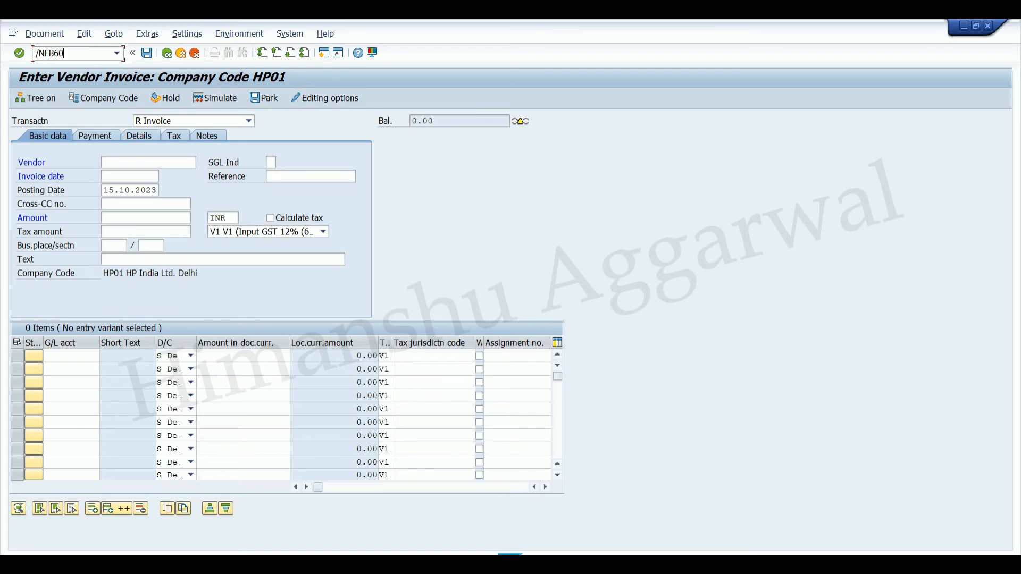
pyautogui.write('NFB60')
pyautogui.press('Return')
pyautogui.click(321, 232)
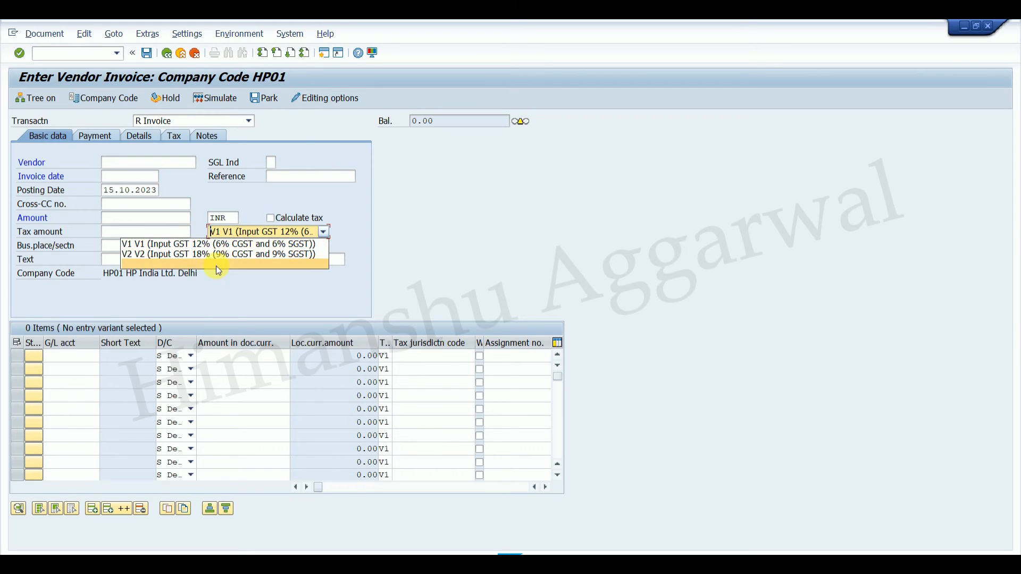
pyautogui.click(228, 245)
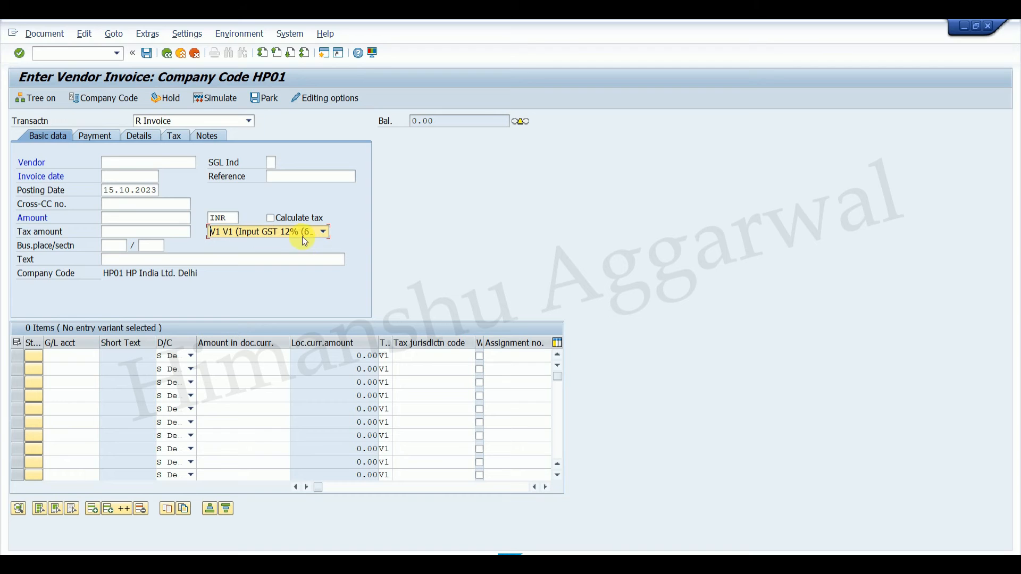
# Mark V2 instead of V1 as the Initial tax code for FIAP invoice receipt and save the selection.
pyautogui.click(643, 529)
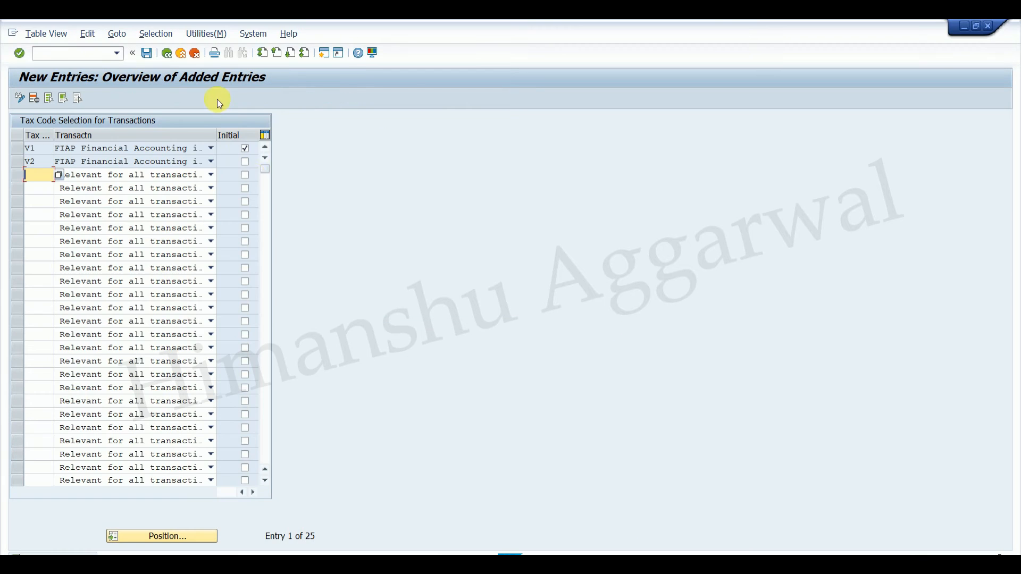
pyautogui.click(245, 161)
pyautogui.click(146, 53)
# Restart the vendor invoice with /NFB60 to check its default tax code, and consult the ticket document in Word.
pyautogui.click(692, 531)
pyautogui.click(79, 53)
pyautogui.write('/NFB')
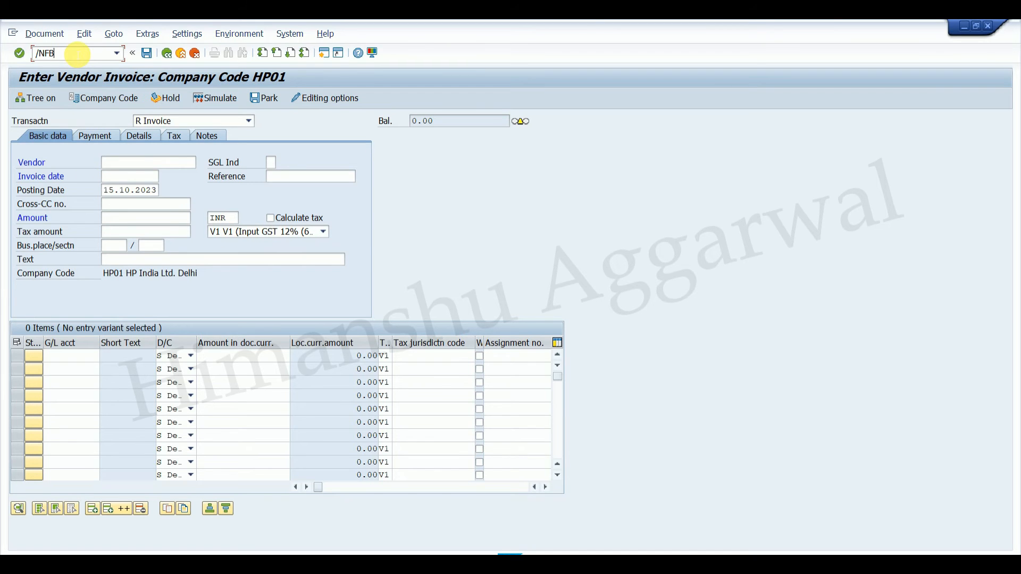
pyautogui.write('60')
pyautogui.press('Return')
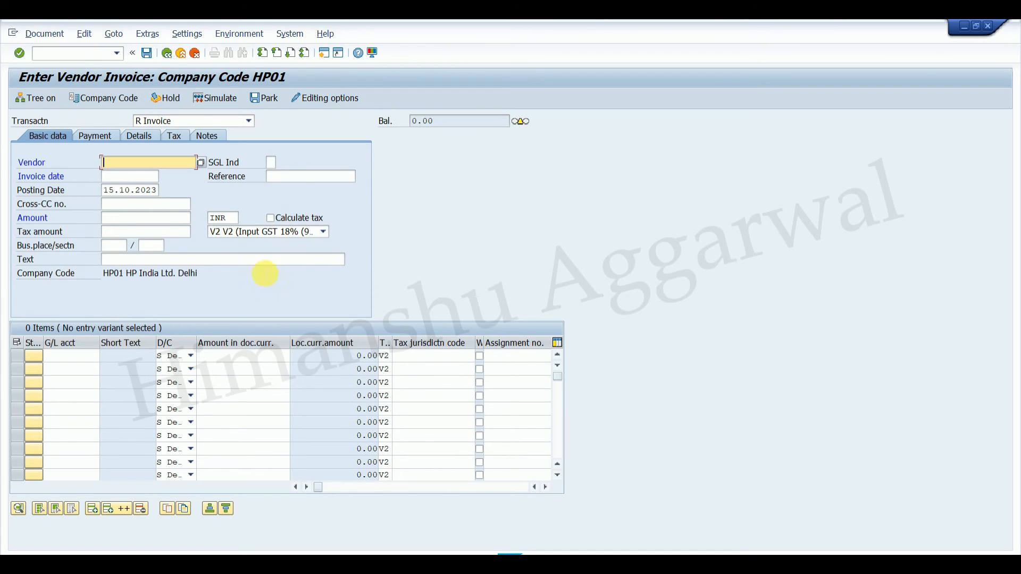
pyautogui.click(280, 233)
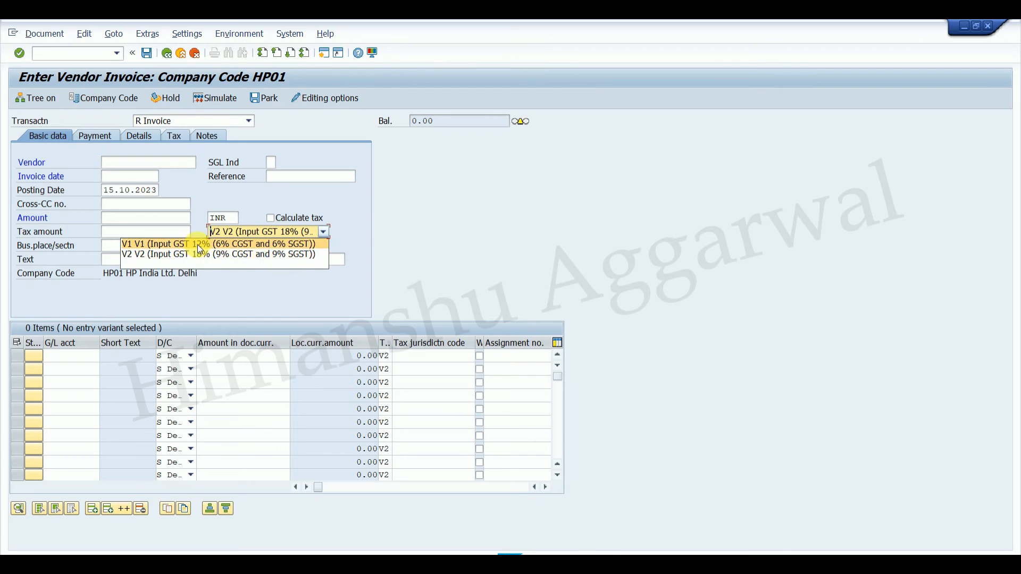
pyautogui.moveTo(708, 563)
pyautogui.click(697, 504)
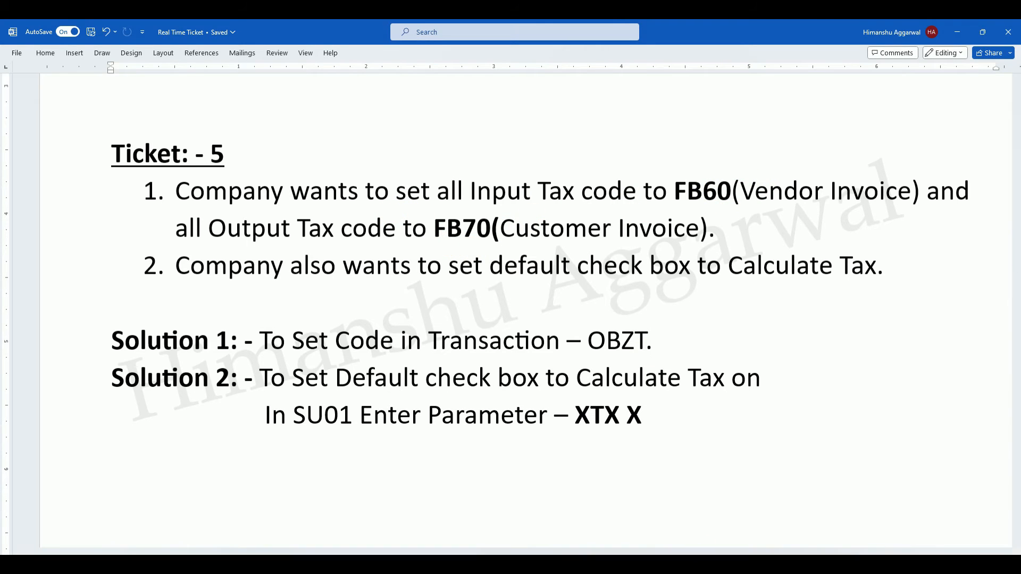
# In the SAP tax code selection, add A1 and A2 for FIAR Financial Accounting outgoing invoice, with A2 marked as Initial, and save.
pyautogui.moveTo(676, 564)
pyautogui.click(621, 535)
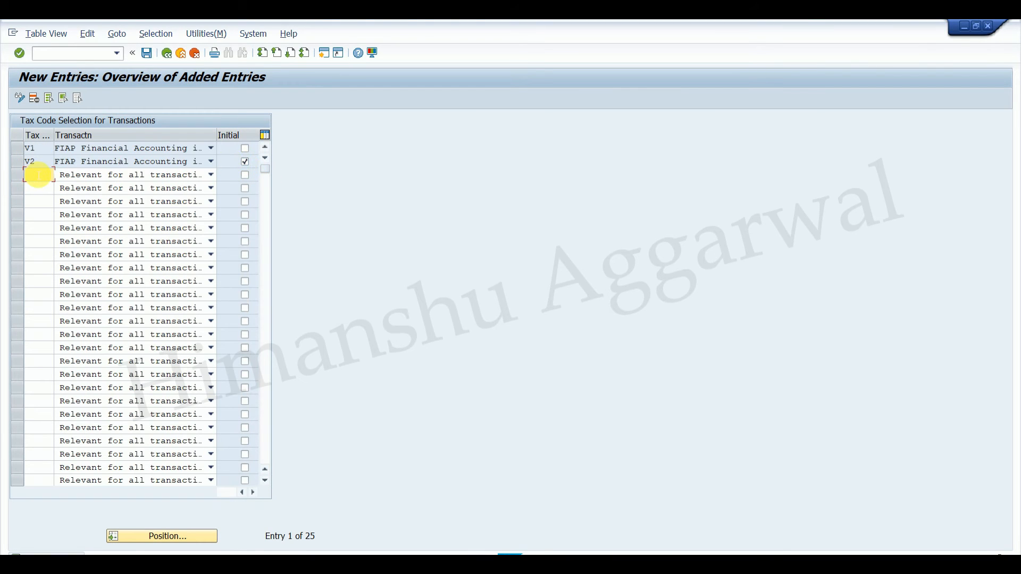
pyautogui.write('A1')
pyautogui.click(46, 189)
pyautogui.write('A2')
pyautogui.click(114, 175)
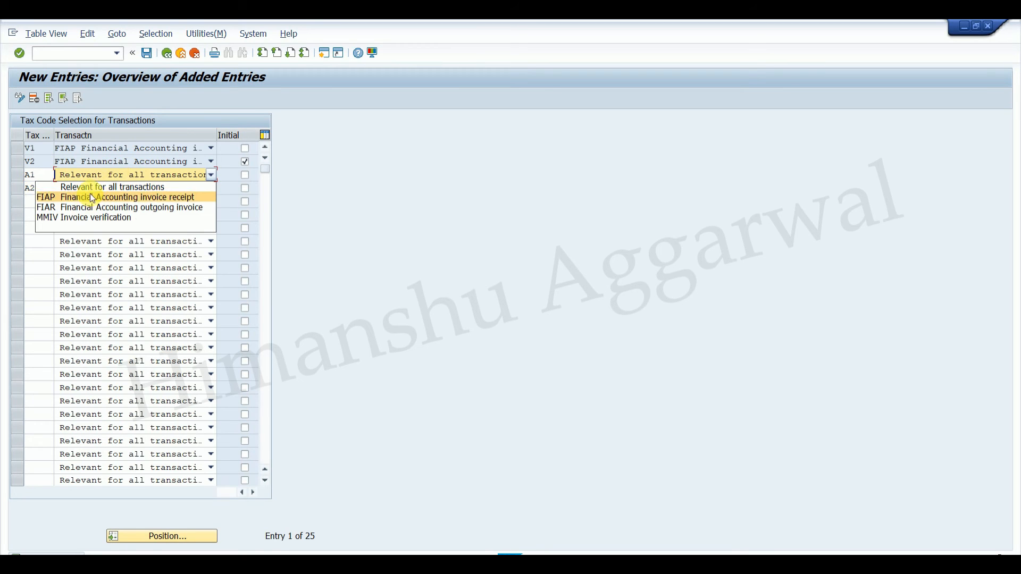
pyautogui.click(86, 209)
pyautogui.click(106, 186)
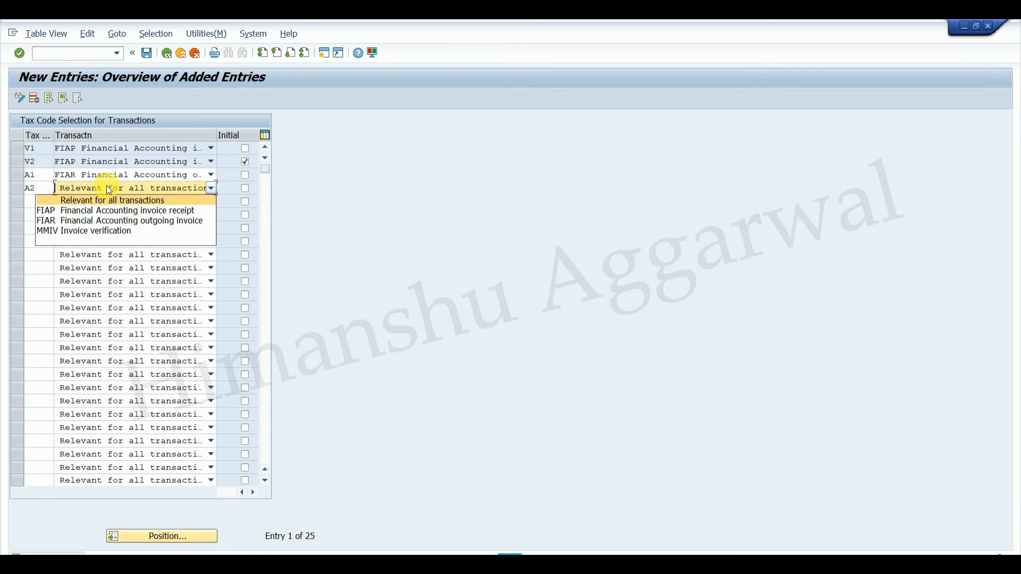
pyautogui.click(88, 218)
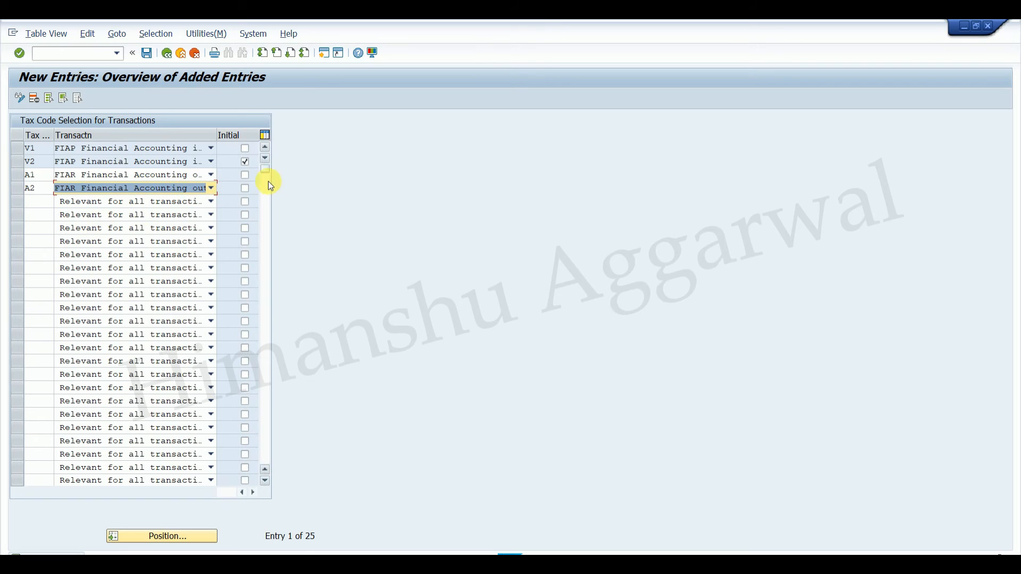
pyautogui.click(245, 175)
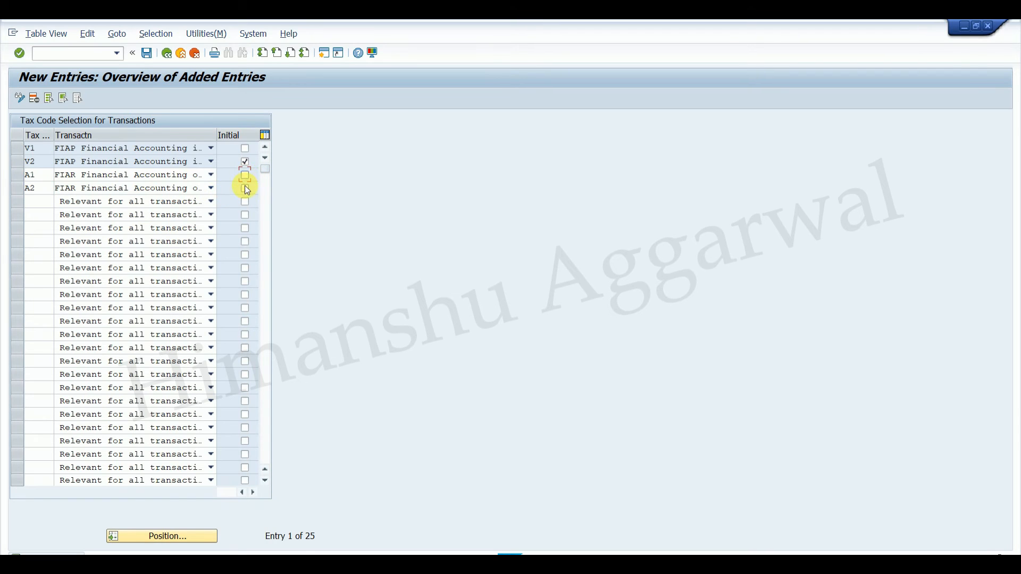
pyautogui.click(146, 55)
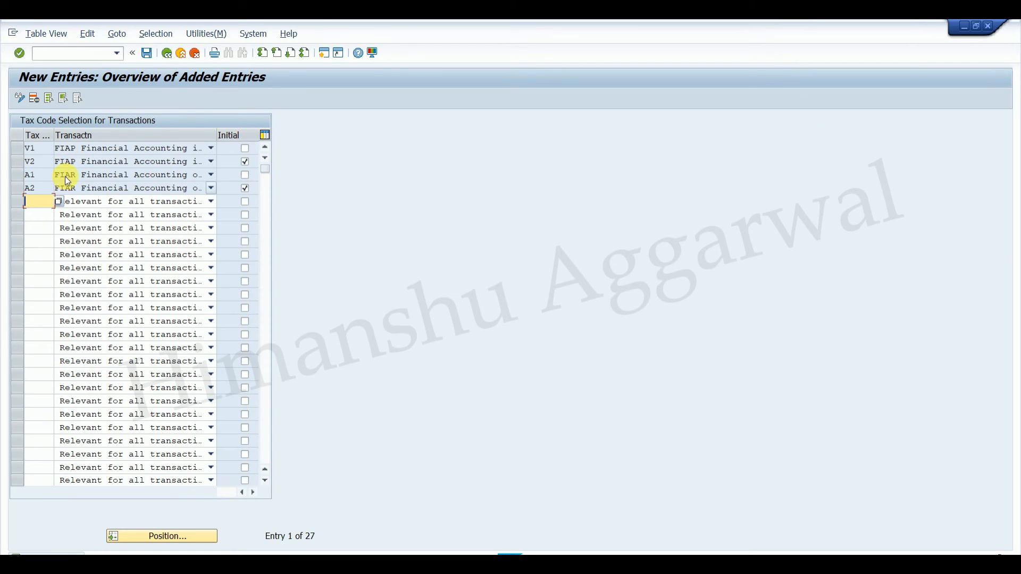
# Restart the customer invoice transaction FB70 and check its default tax code and the codes offered.
pyautogui.moveTo(707, 564)
pyautogui.click(778, 521)
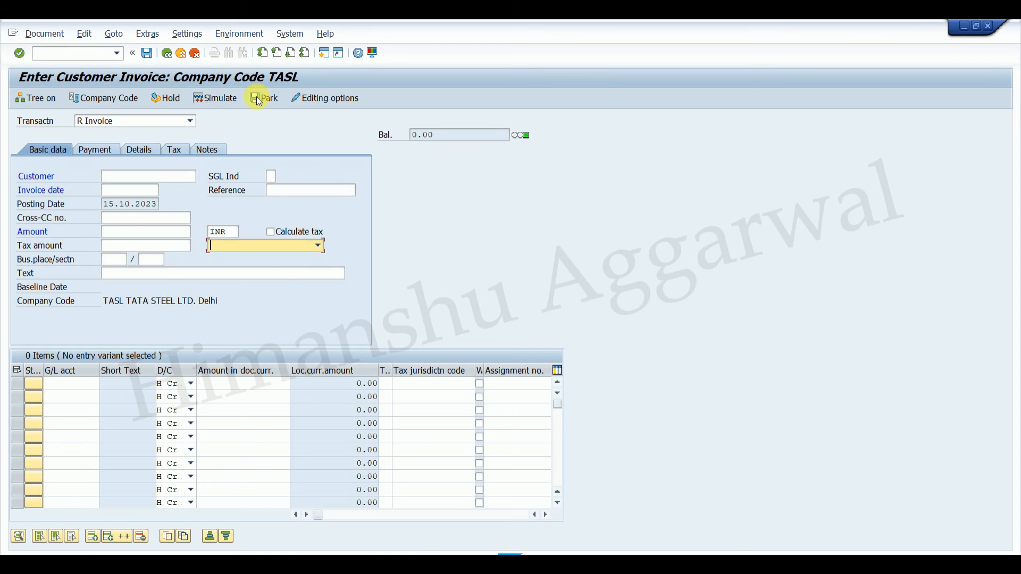
pyautogui.click(75, 52)
pyautogui.write('/NFB7')
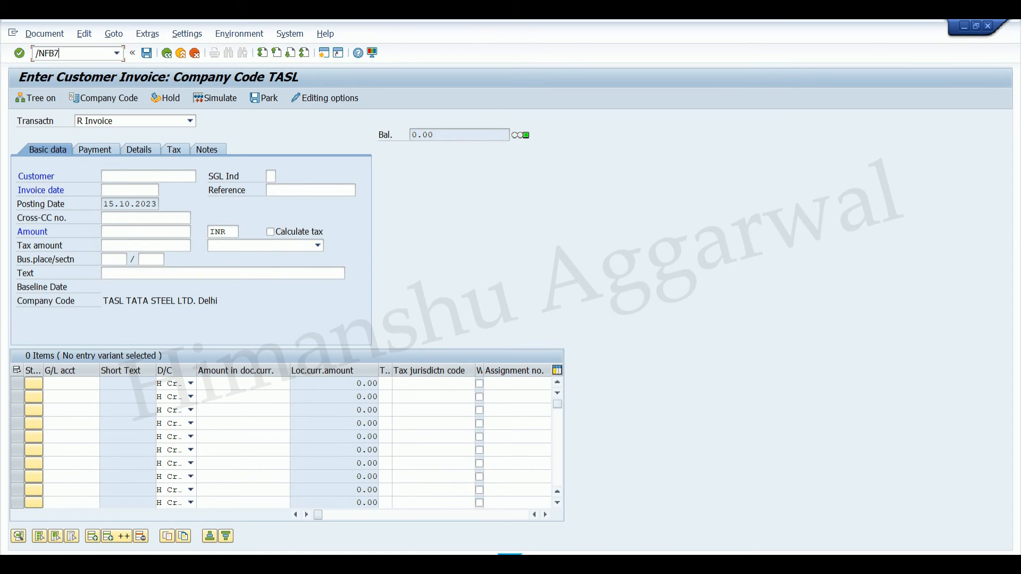
pyautogui.press('Return')
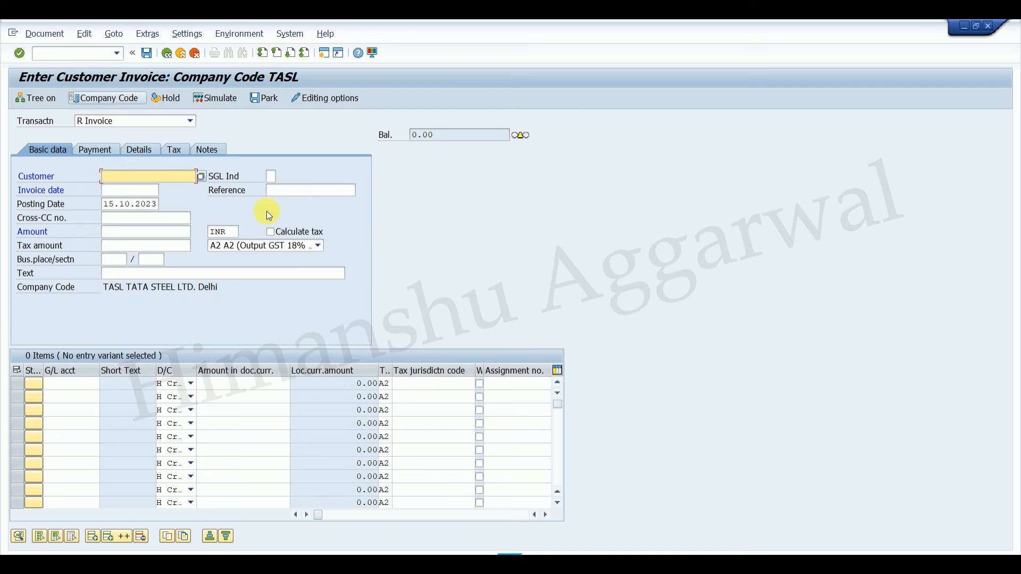
pyautogui.click(237, 248)
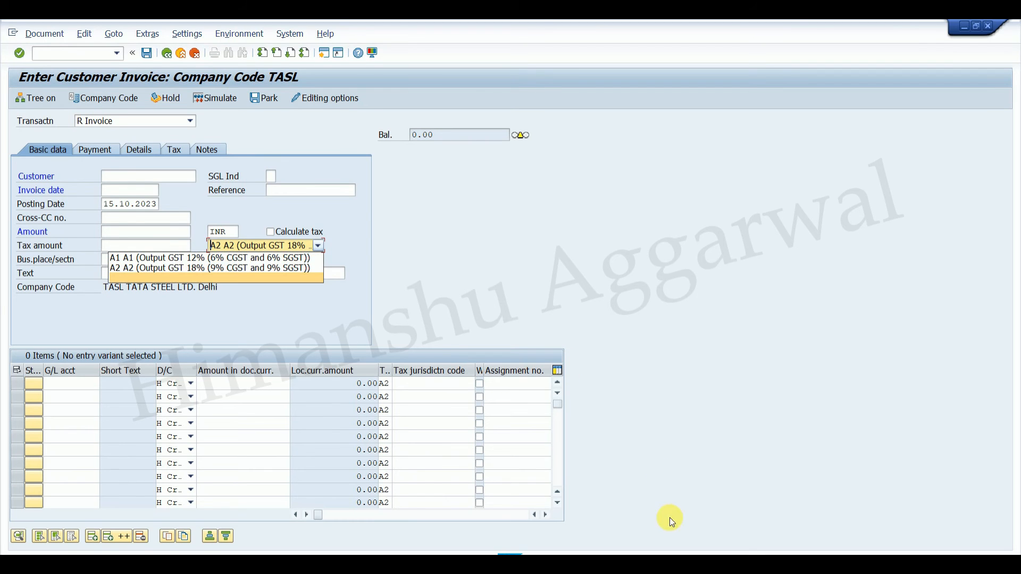
# Compare the tax codes offered in the vendor invoice with those offered in the customer invoice.
pyautogui.click(686, 553)
pyautogui.click(687, 553)
pyautogui.click(324, 232)
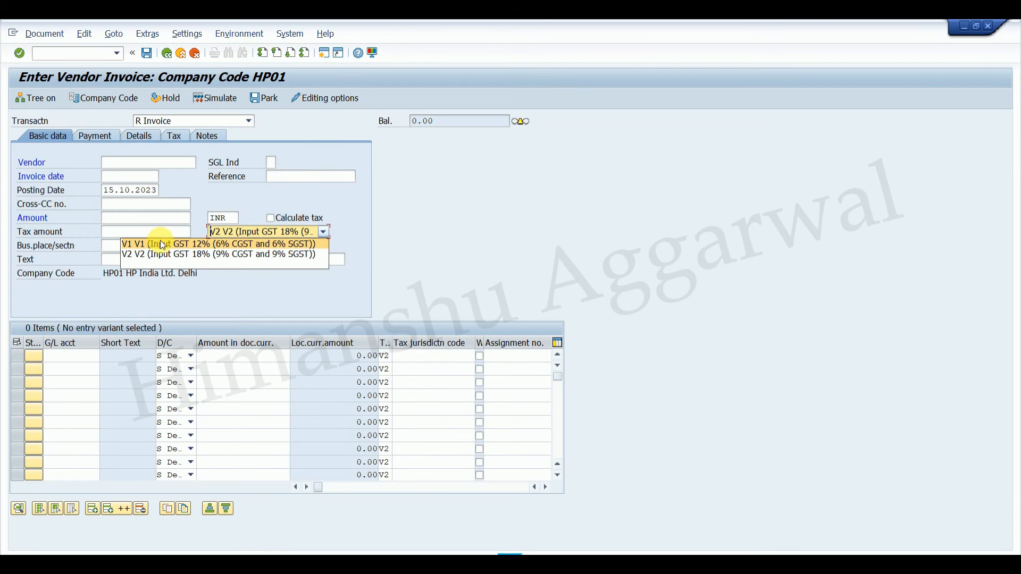
pyautogui.click(686, 553)
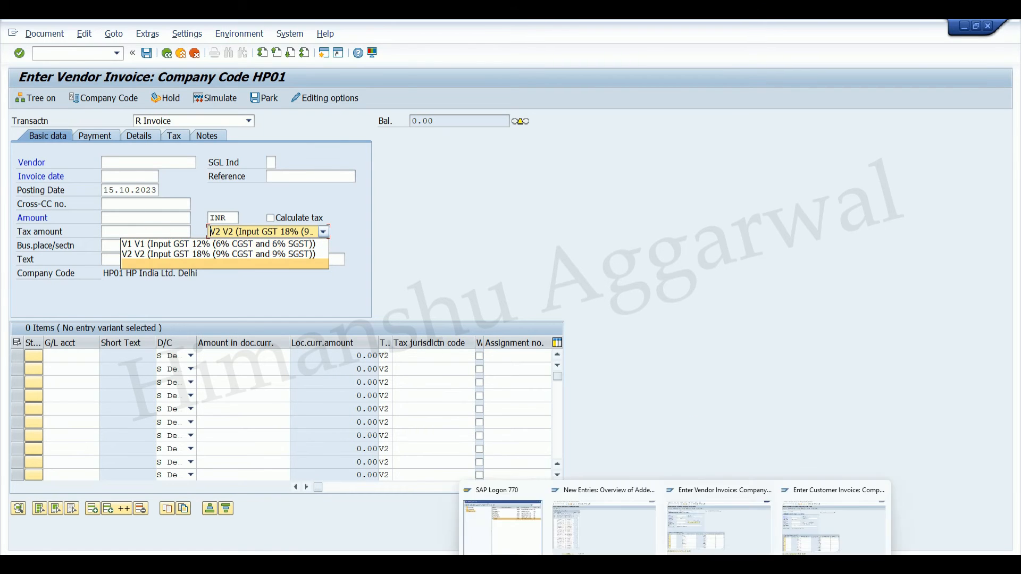
pyautogui.click(801, 522)
pyautogui.click(301, 248)
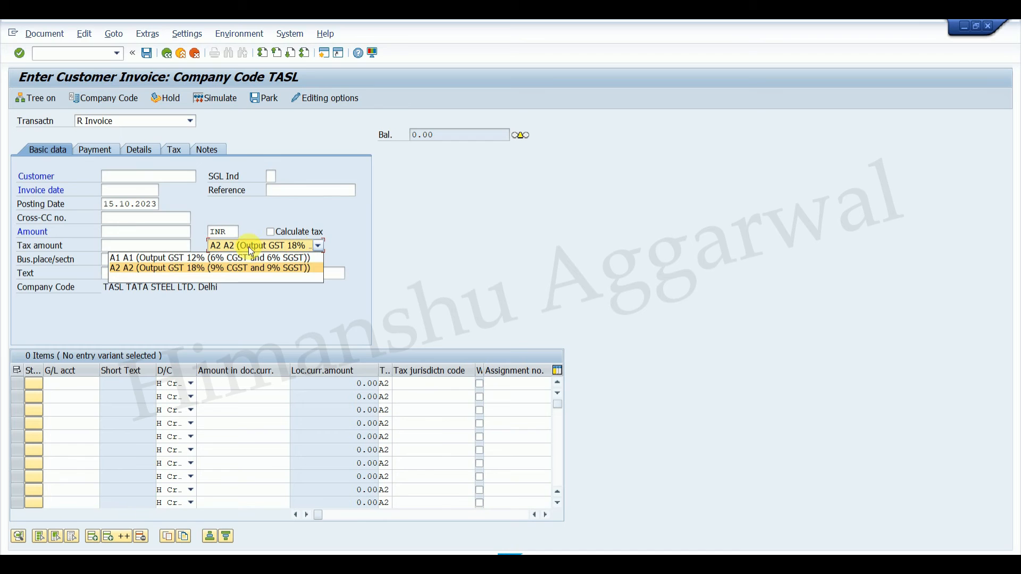
pyautogui.click(516, 264)
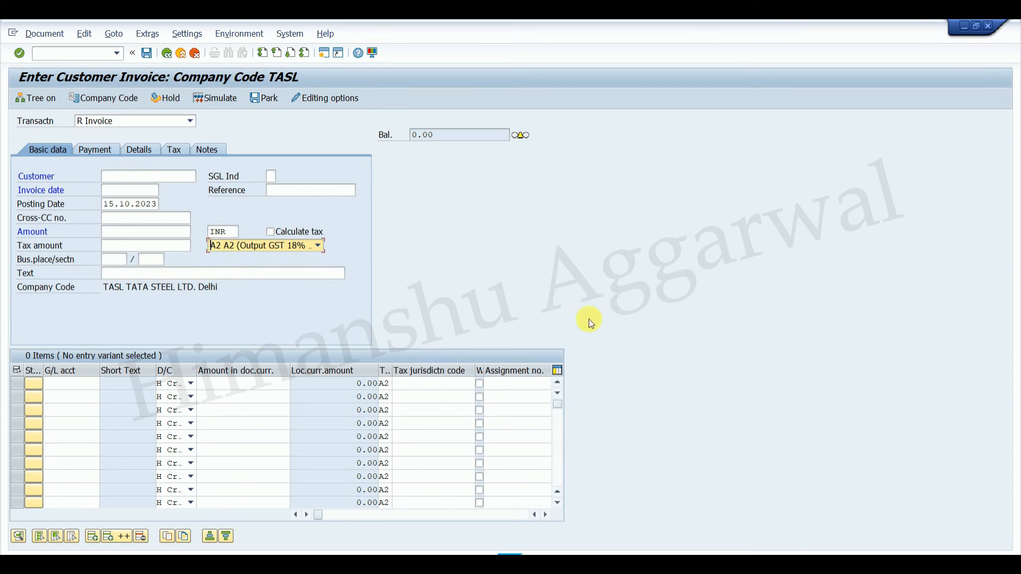
# Switch to the ticket document in Word and read the requirement and solution for the default Calculate Tax checkbox.
pyautogui.click(748, 554)
pyautogui.click(741, 230)
pyautogui.click(675, 342)
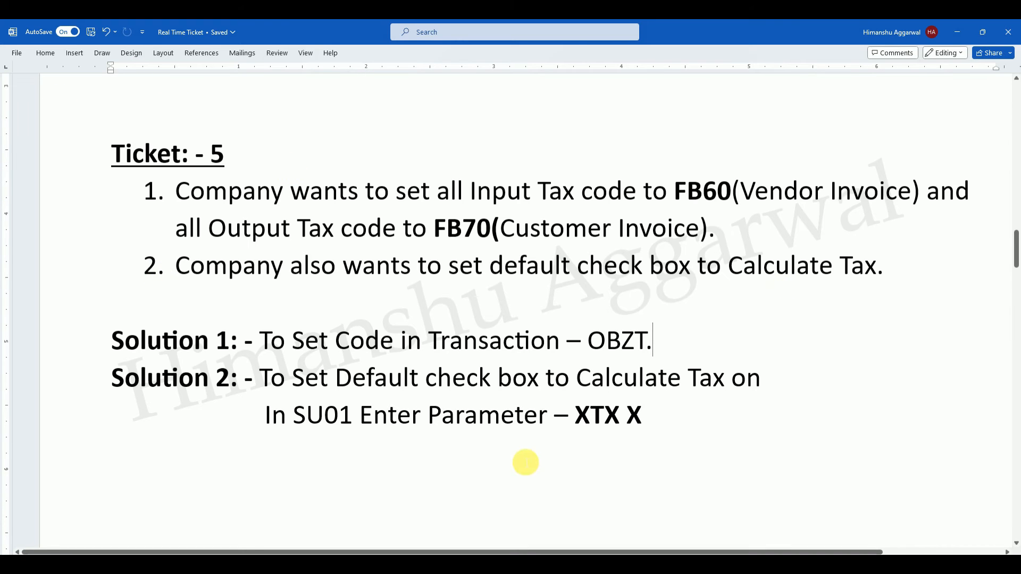
# Return to the SAP vendor invoice session and restart it with /NFB60 to check the default state of Calculate tax.
pyautogui.click(676, 565)
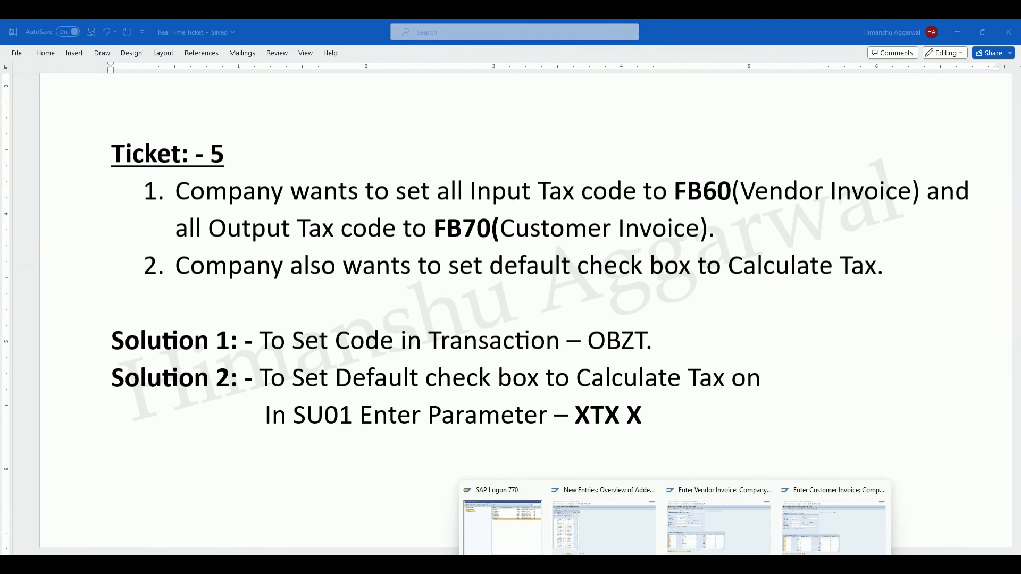
pyautogui.click(718, 544)
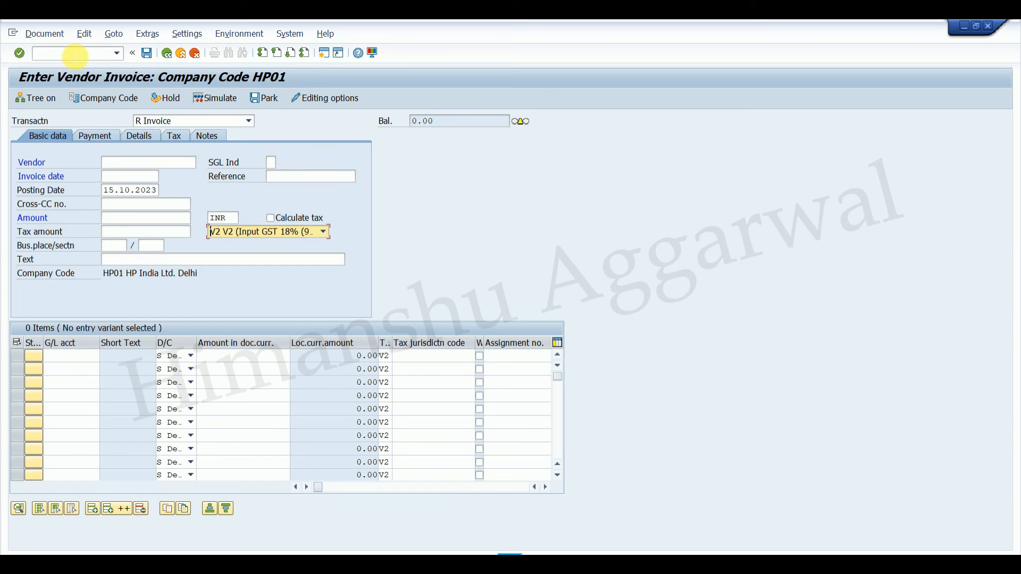
pyautogui.click(77, 55)
pyautogui.write('/NFB60')
pyautogui.press('Return')
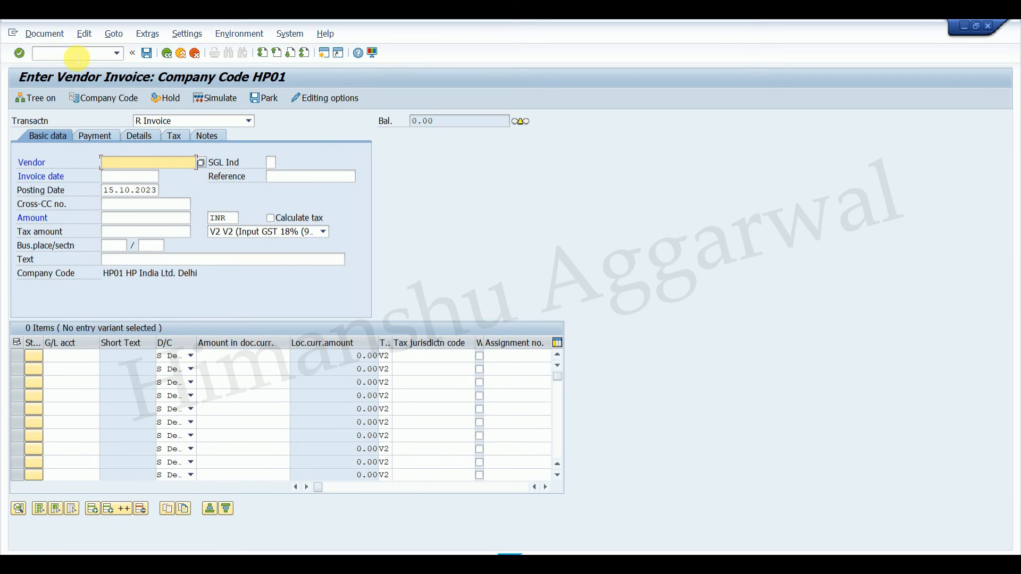
# Toggle the Calculate tax checkbox on and off in the vendor invoice to try out its effect.
pyautogui.click(272, 219)
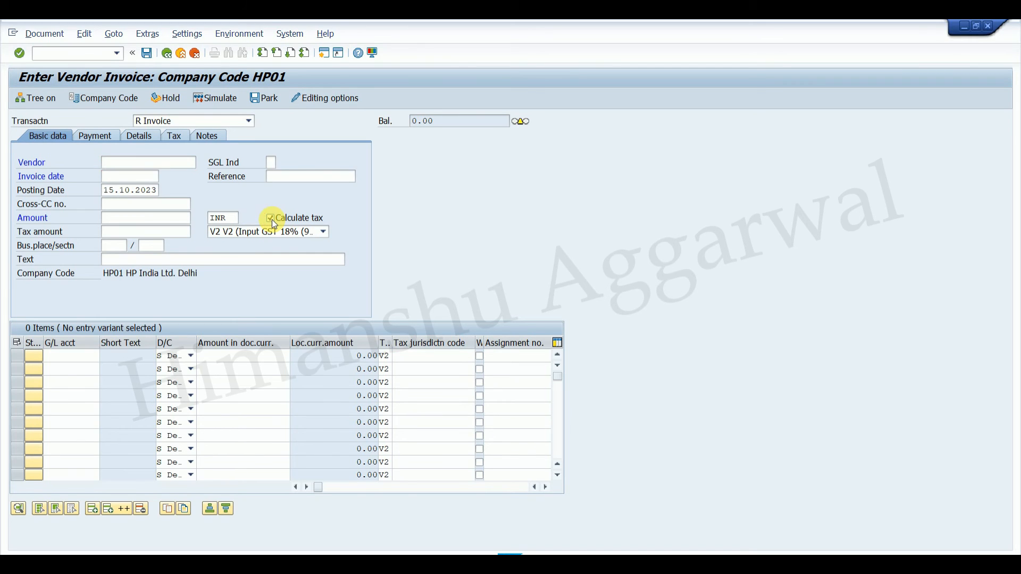
pyautogui.click(273, 219)
pyautogui.click(272, 219)
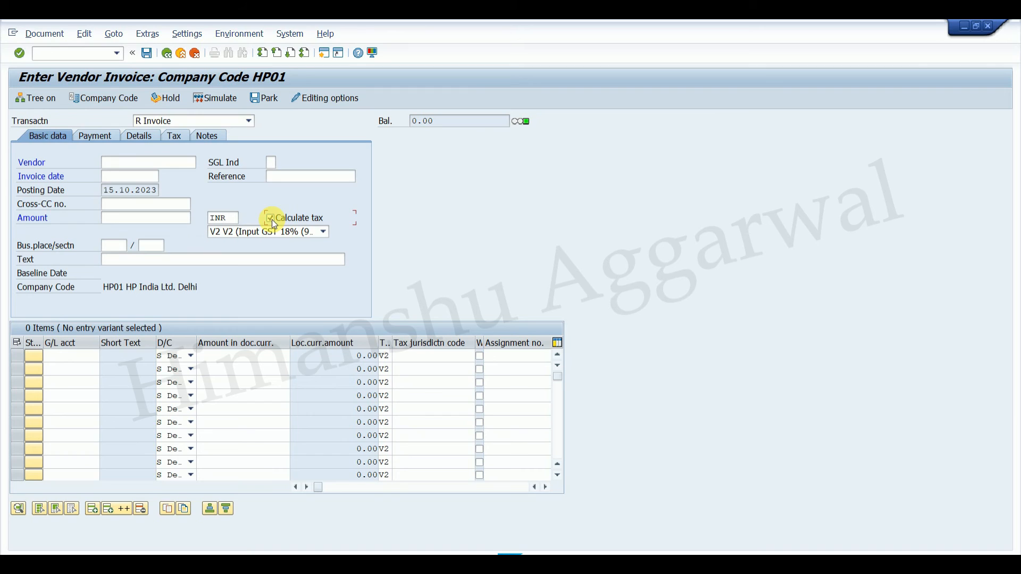
pyautogui.click(273, 219)
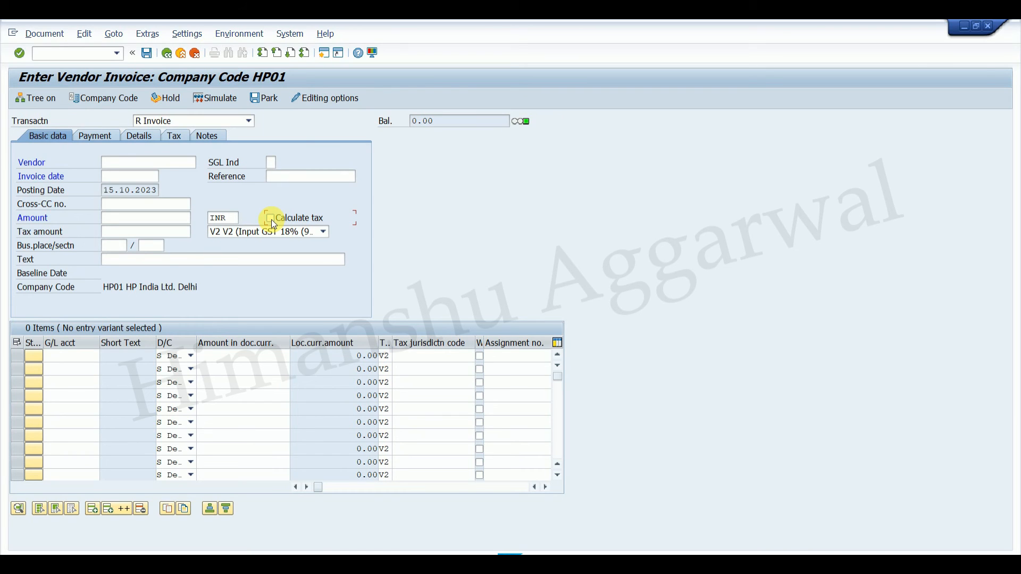
pyautogui.click(272, 219)
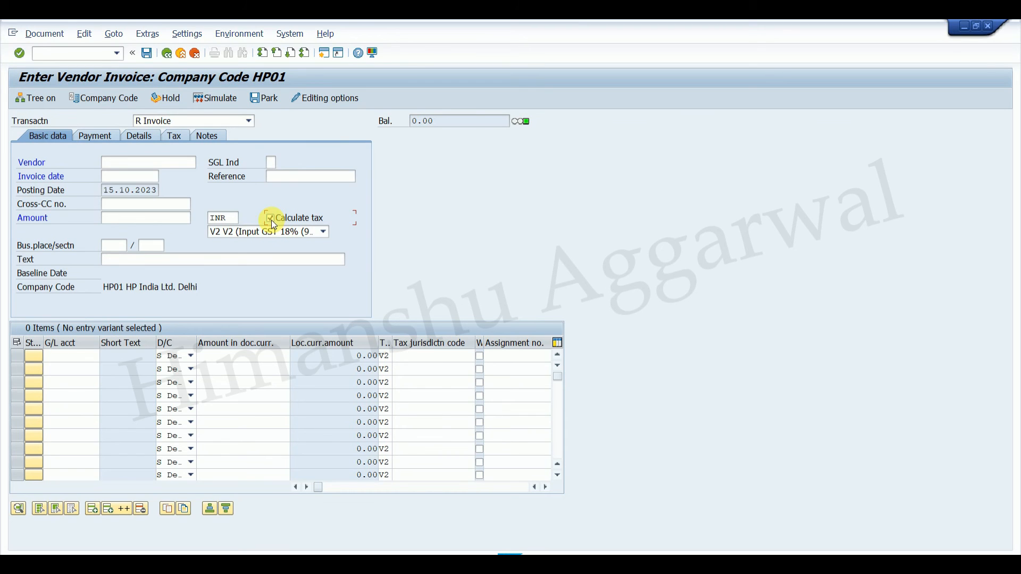
pyautogui.click(271, 219)
pyautogui.click(272, 219)
pyautogui.click(272, 220)
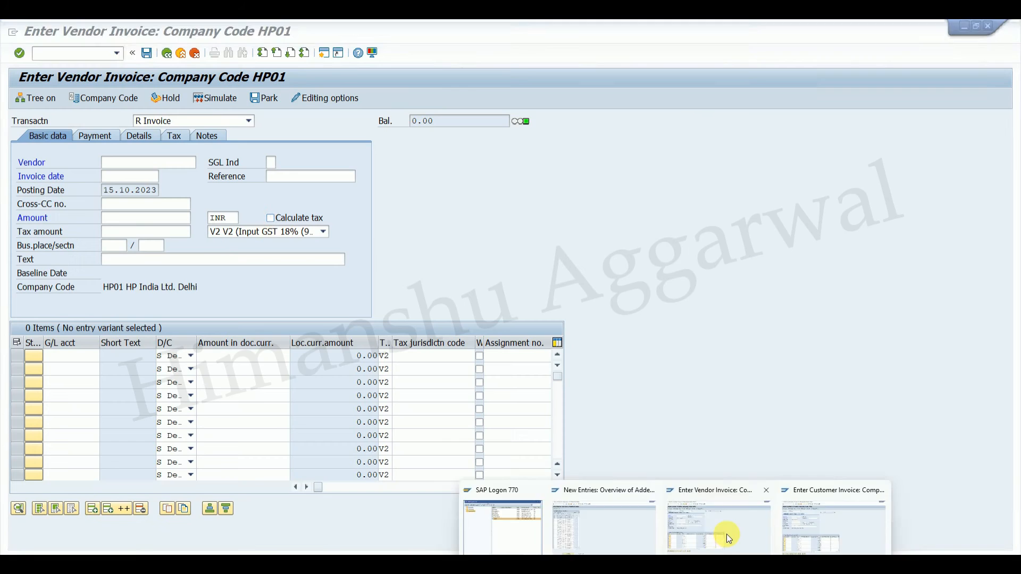
# From the vendor invoice session, start user maintenance SU01 and open the user SAPUSER for changing.
pyautogui.click(726, 534)
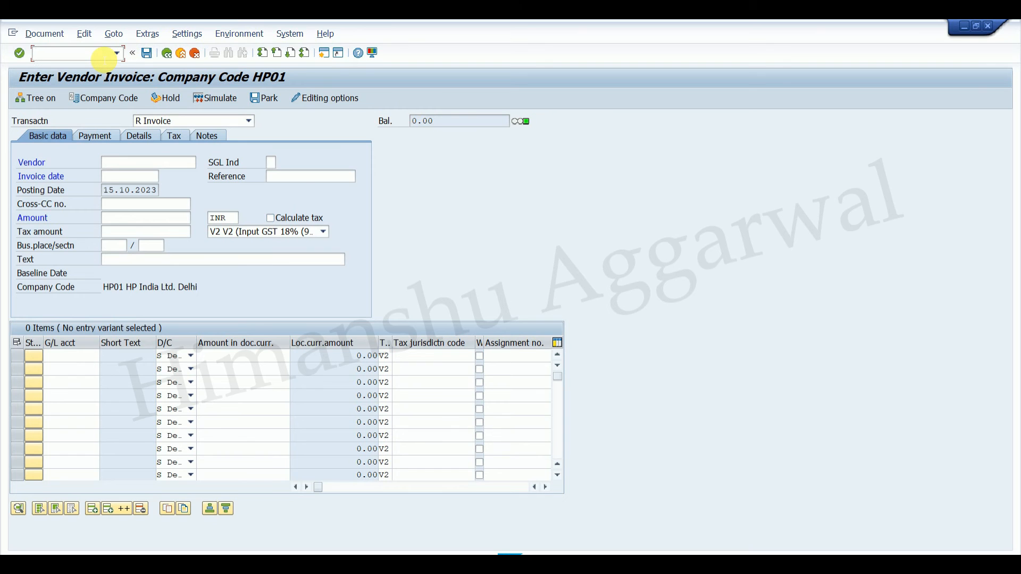
pyautogui.press('Return')
pyautogui.write('SU01')
pyautogui.press('Return')
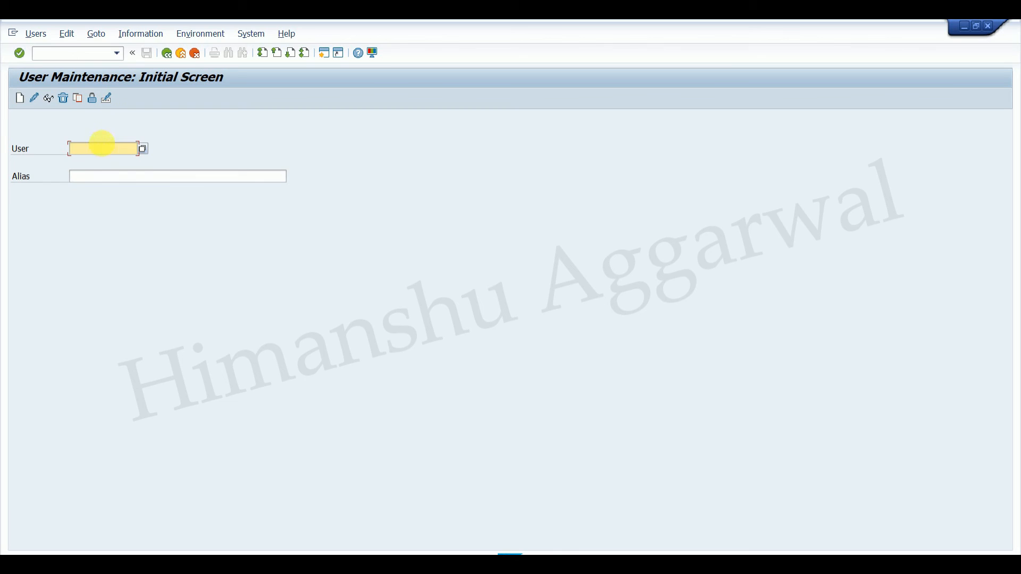
pyautogui.write('s')
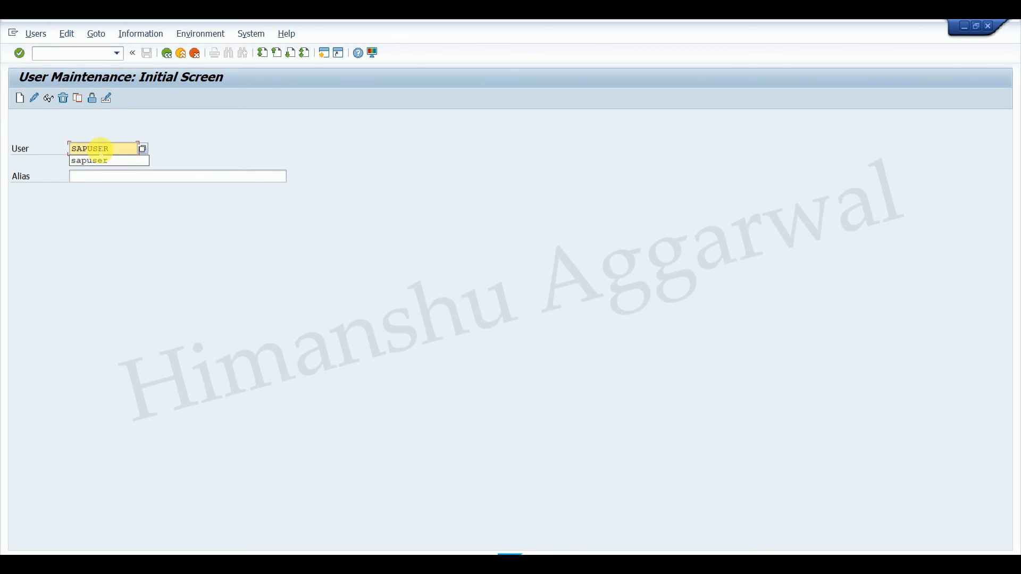
pyautogui.click(33, 99)
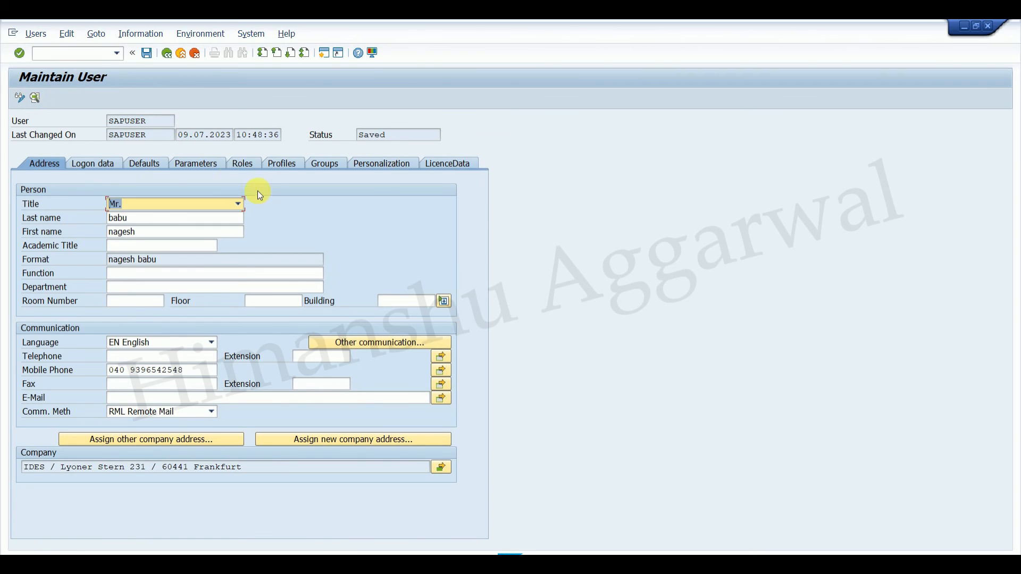
# Open the parameter list of user SAPUSER and look up the parameter ID XTX in the Word ticket document.
pyautogui.click(212, 167)
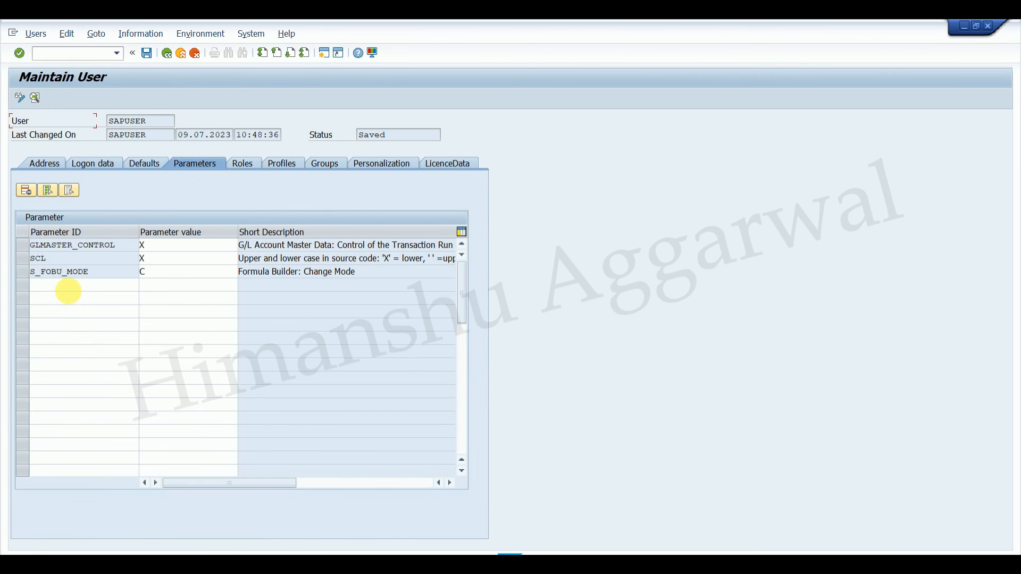
pyautogui.click(68, 285)
pyautogui.click(558, 563)
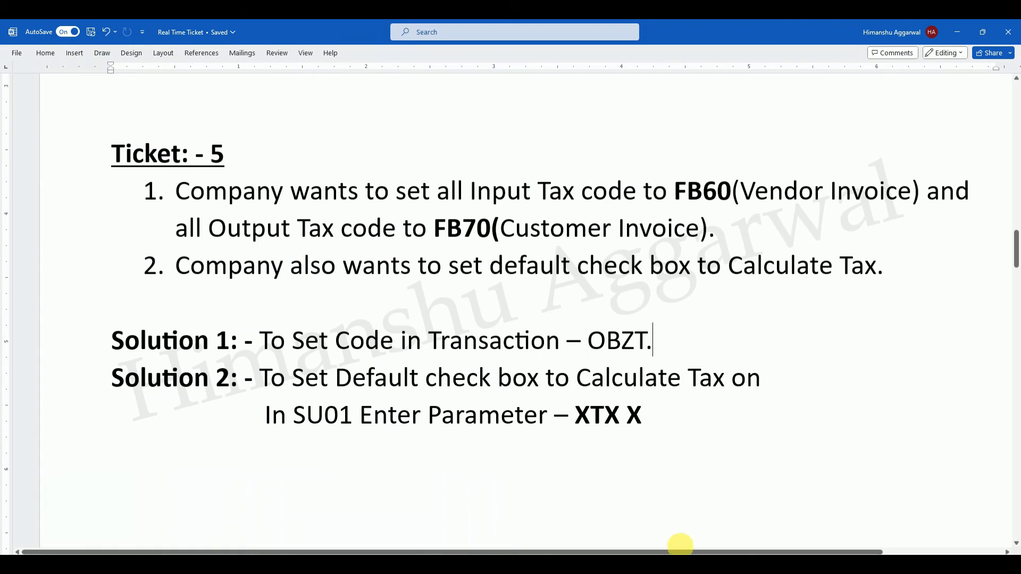
pyautogui.moveTo(619, 422); pyautogui.dragTo(580, 423)
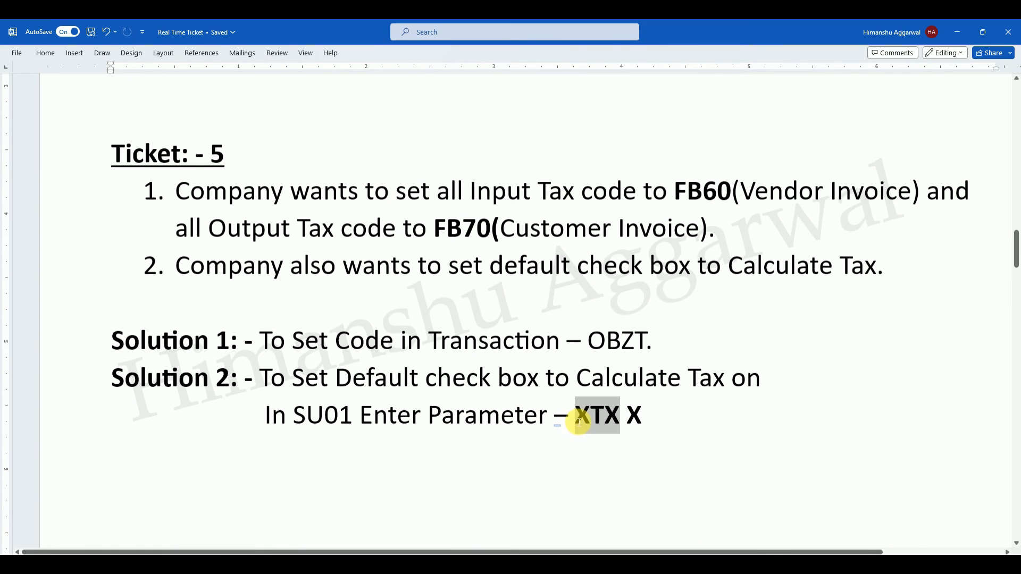
pyautogui.moveTo(652, 563)
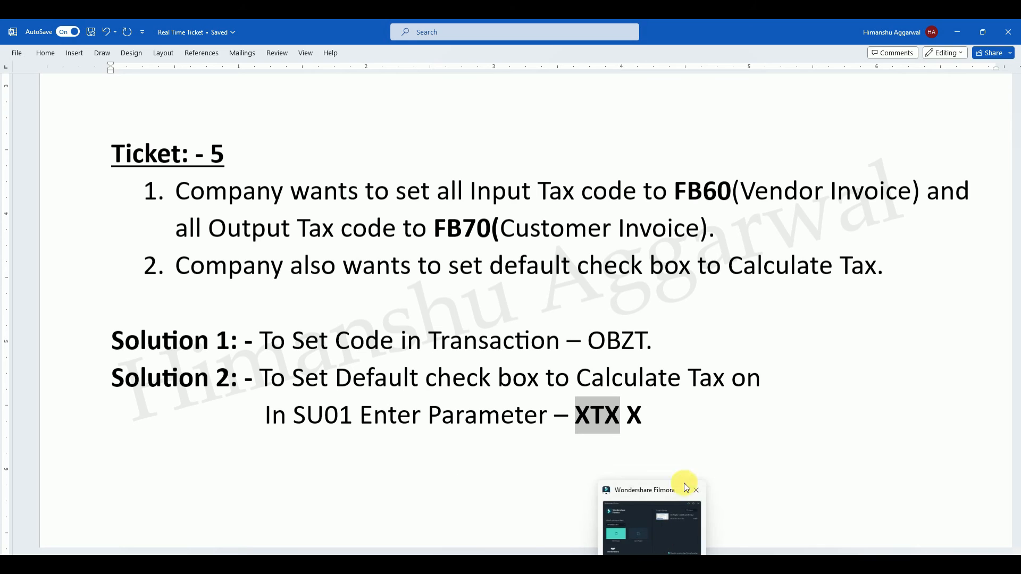
pyautogui.click(698, 490)
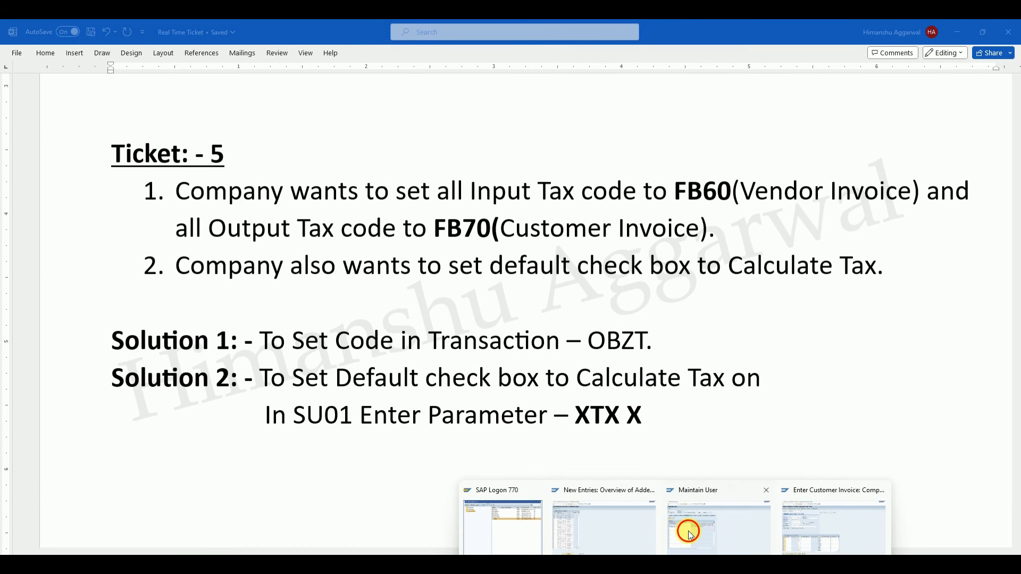
pyautogui.click(689, 532)
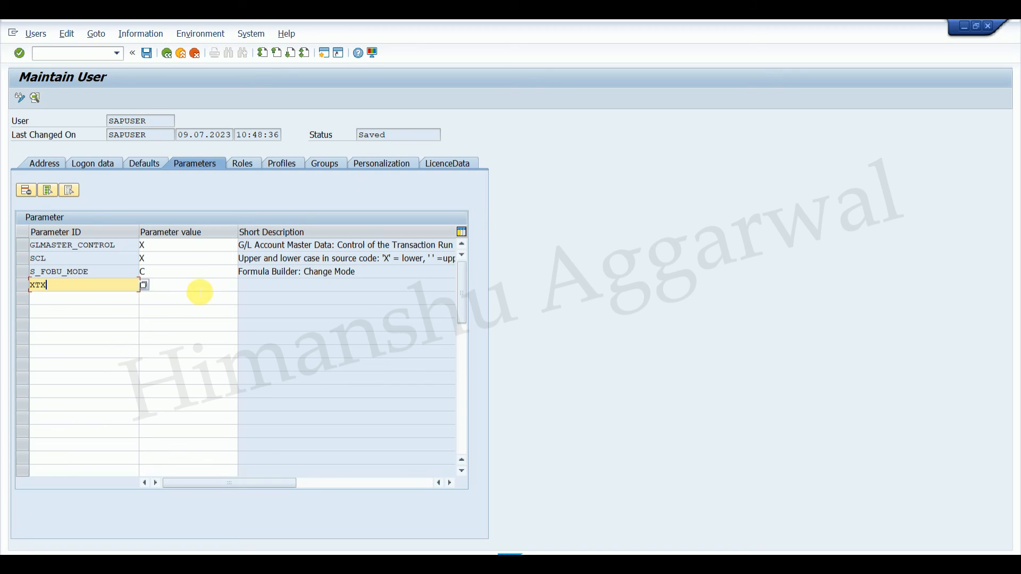
# Add the user parameter XTX with value X, save the user and leave user maintenance.
pyautogui.click(200, 293)
pyautogui.write('X')
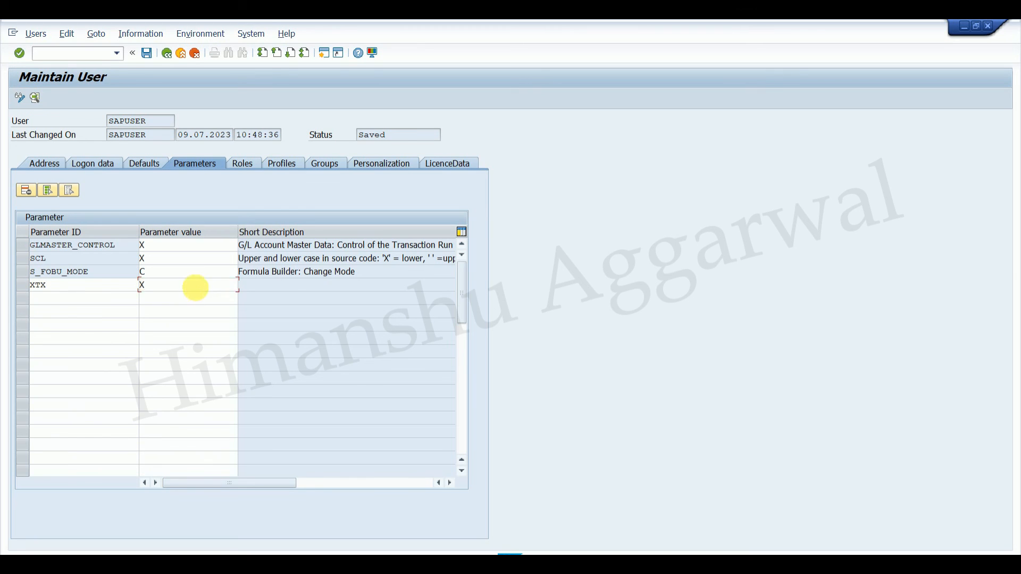
pyautogui.press('Return')
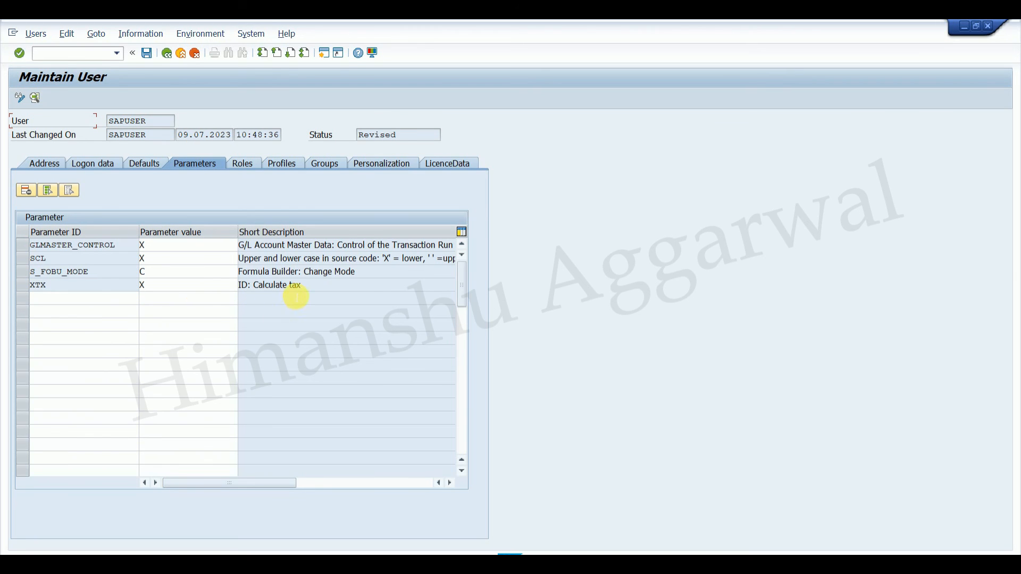
pyautogui.click(145, 54)
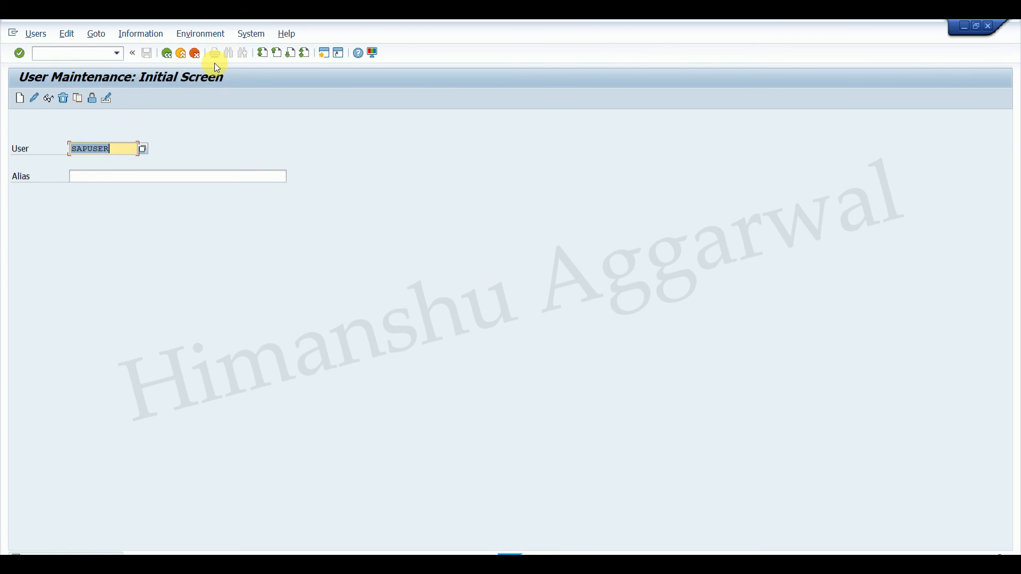
pyautogui.click(168, 54)
# Start the vendor invoice with /NFB60 to check the default state of Calculate tax.
pyautogui.moveTo(722, 564)
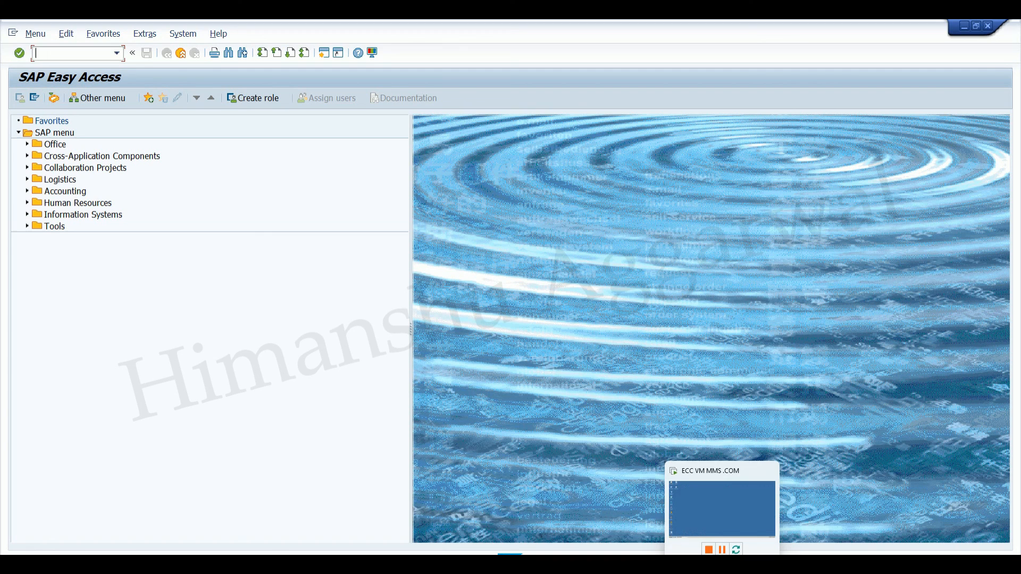
pyautogui.moveTo(676, 564)
pyautogui.click(690, 539)
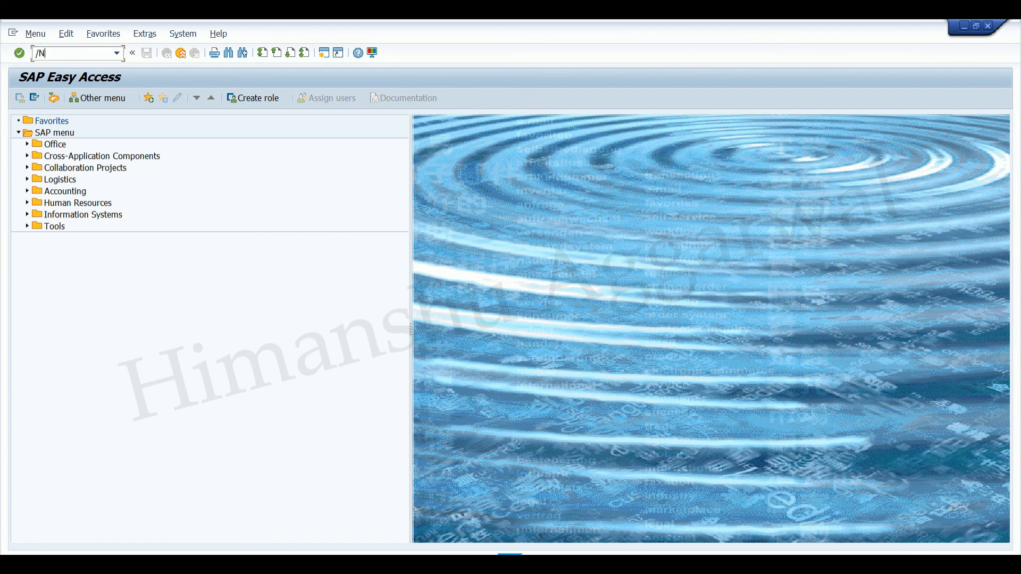
pyautogui.write('/NFB60')
pyautogui.press('Return')
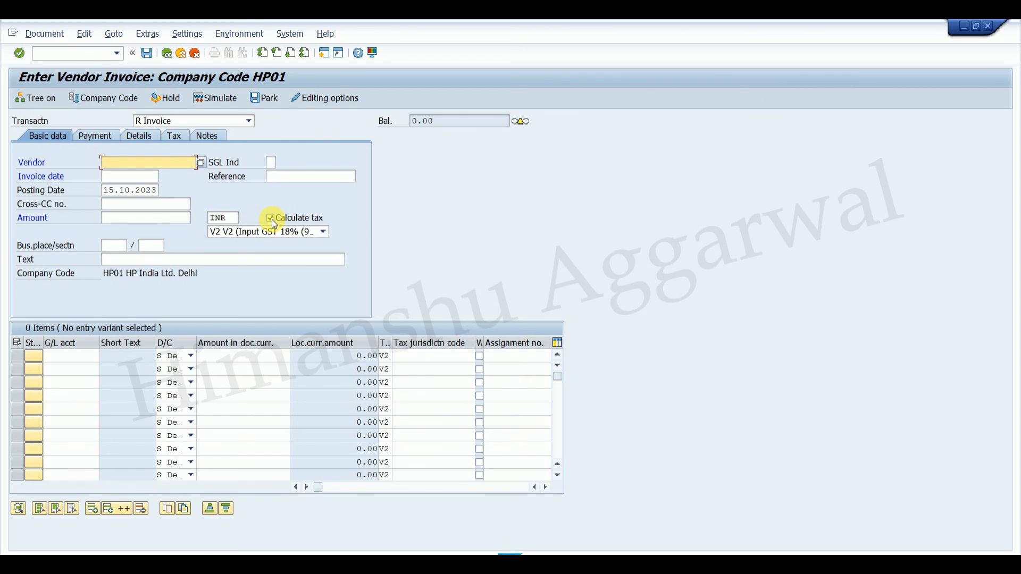
# Start the customer invoice FB70 and check its Calculate tax default and the available tax codes.
pyautogui.click(85, 54)
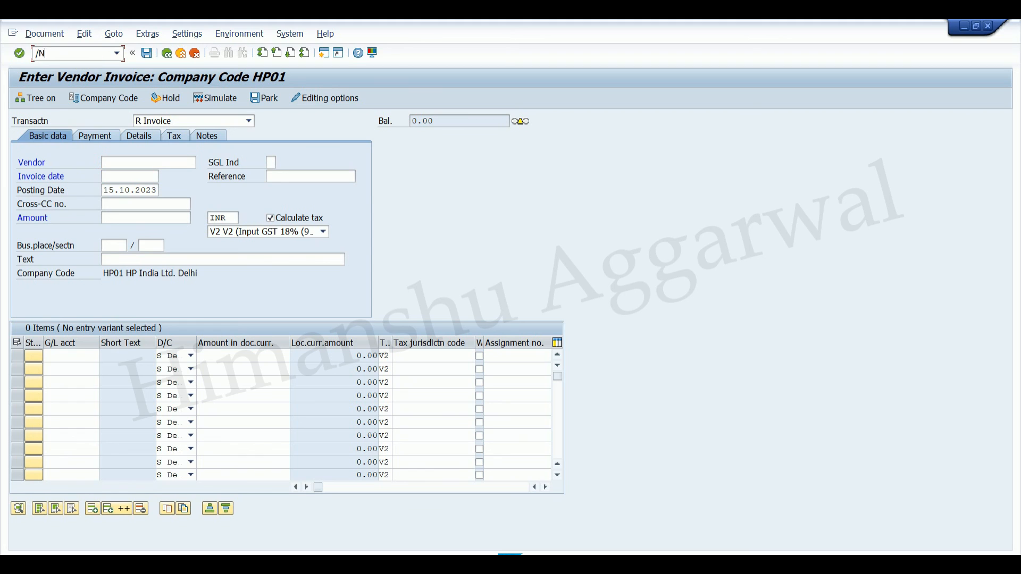
pyautogui.press('Return')
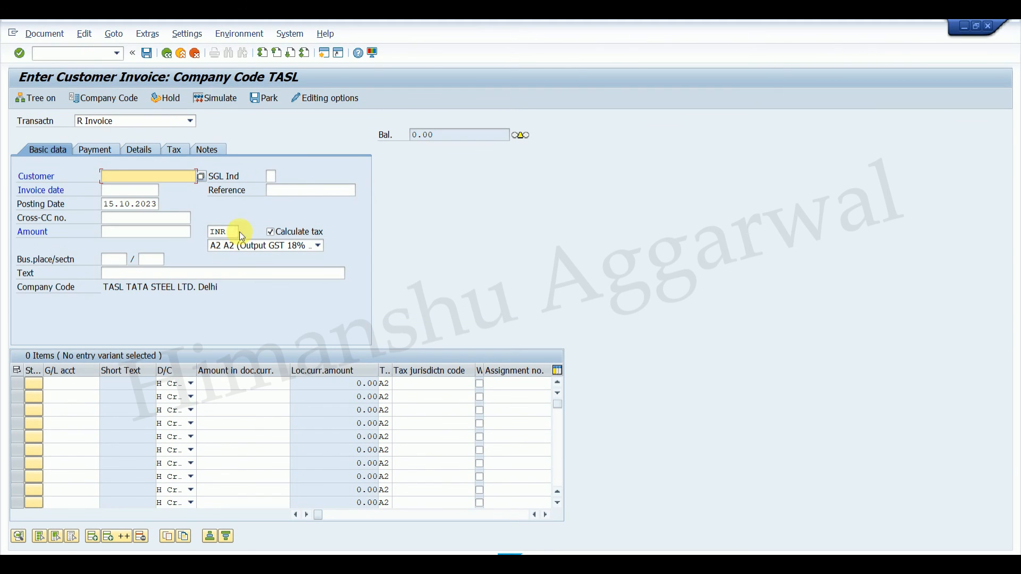
pyautogui.click(292, 244)
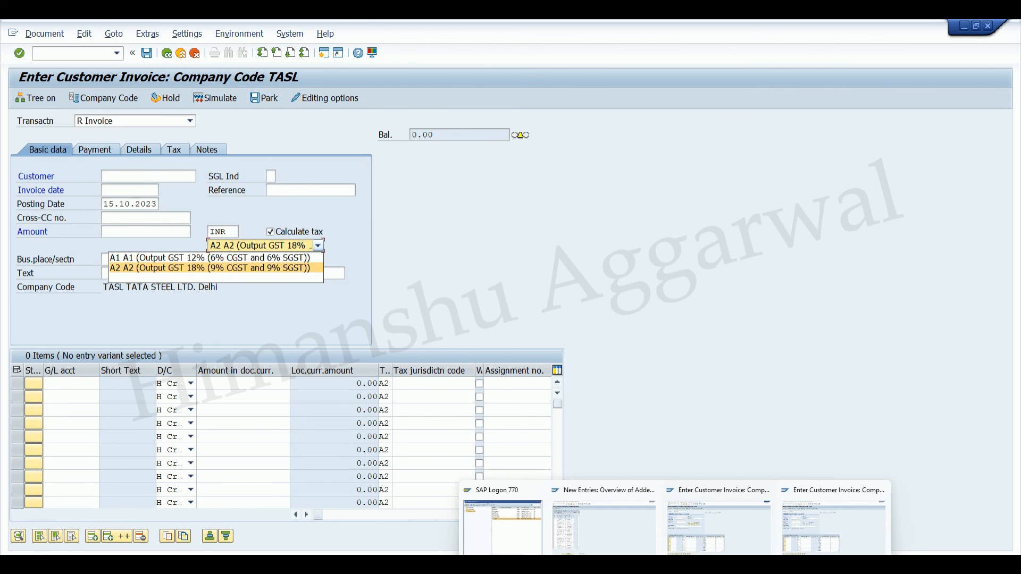
# Switch to the Word ticket document and review the FB60 and FB70 requirements and the XTX X solution.
pyautogui.click(702, 564)
pyautogui.click(484, 219)
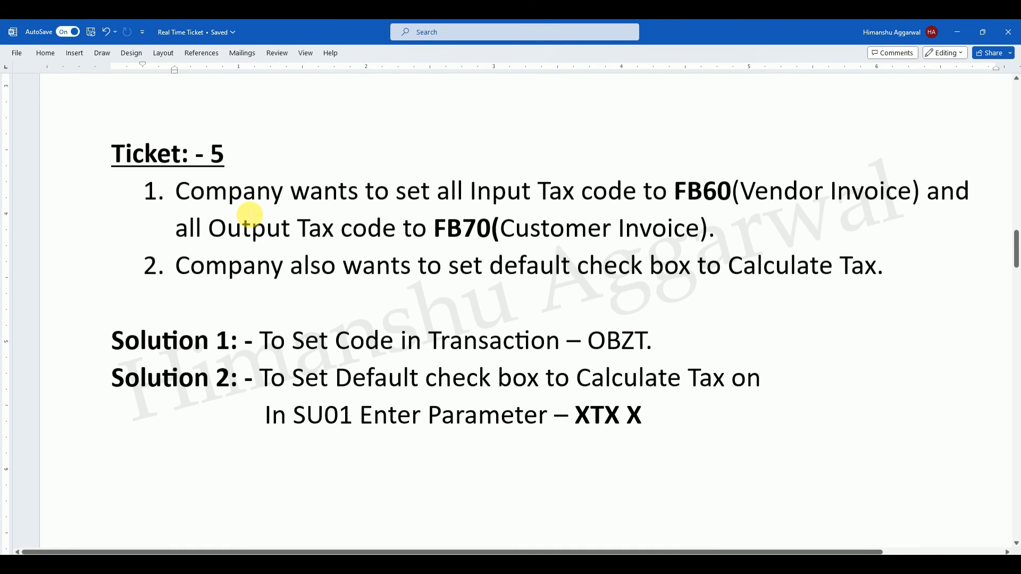
pyautogui.click(703, 191)
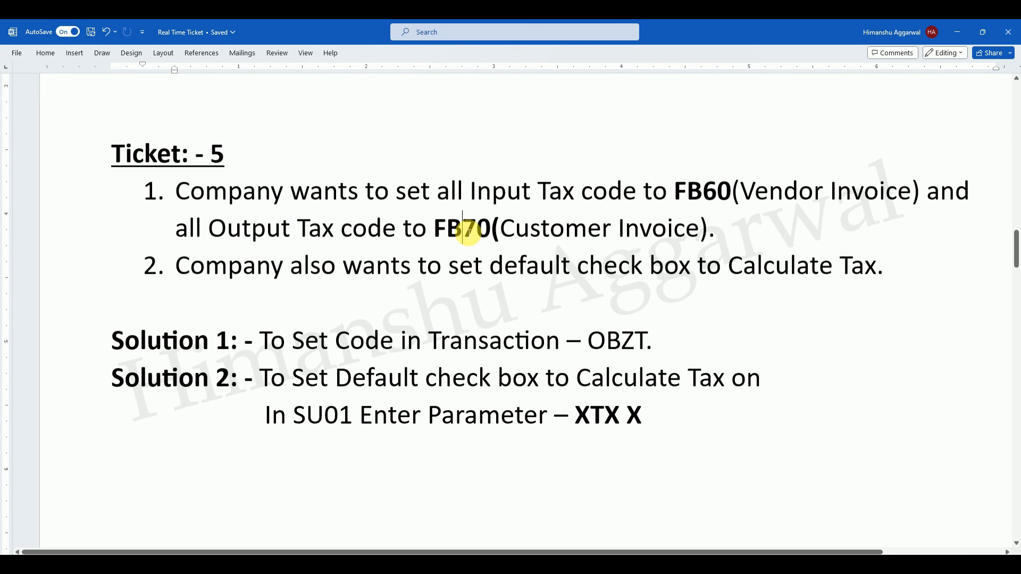
pyautogui.click(604, 416)
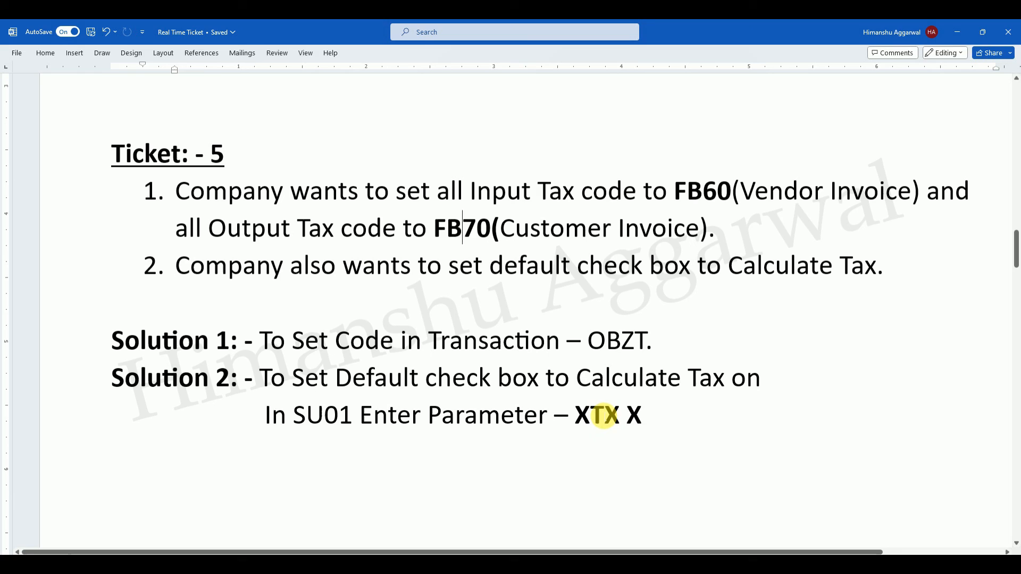
pyautogui.click(655, 415)
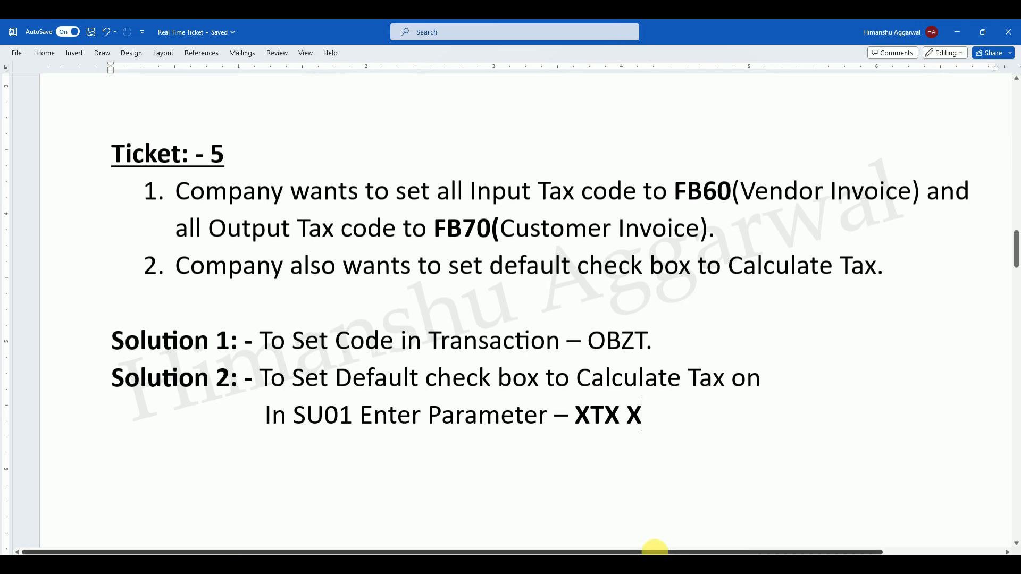
# Switch to the HA Tutorials site in Chrome and open the SAP S4HANA Finance course from the course list.
pyautogui.click(628, 565)
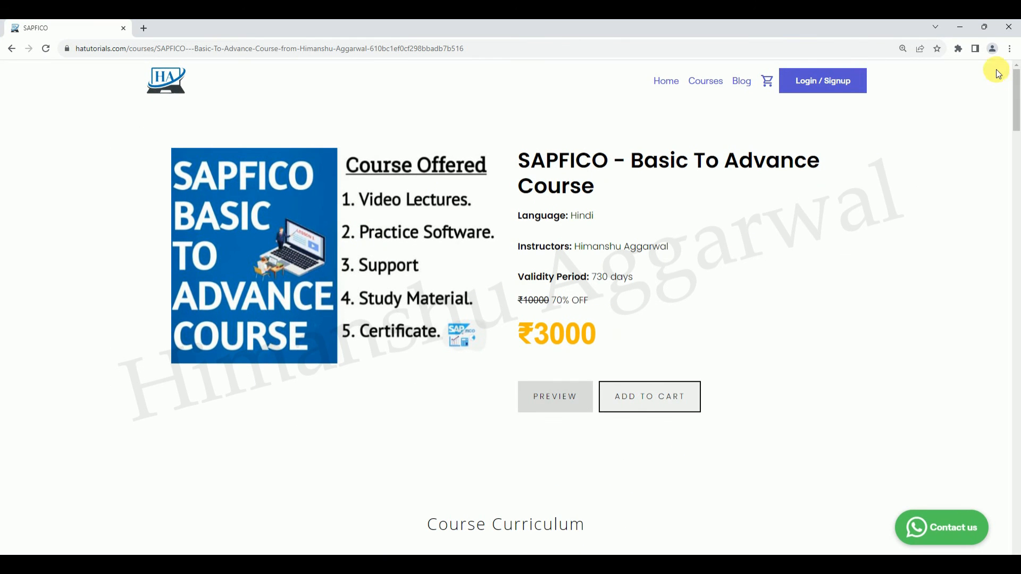
pyautogui.click(672, 81)
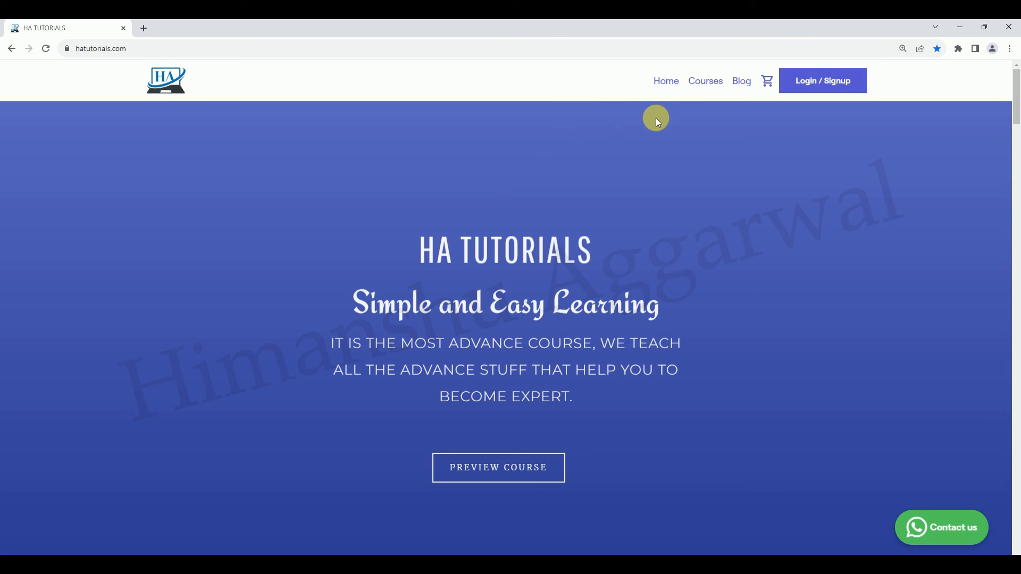
pyautogui.click(696, 82)
pyautogui.moveTo(1015, 146); pyautogui.dragTo(1016, 207)
pyautogui.scroll(-1, 1016, 208)
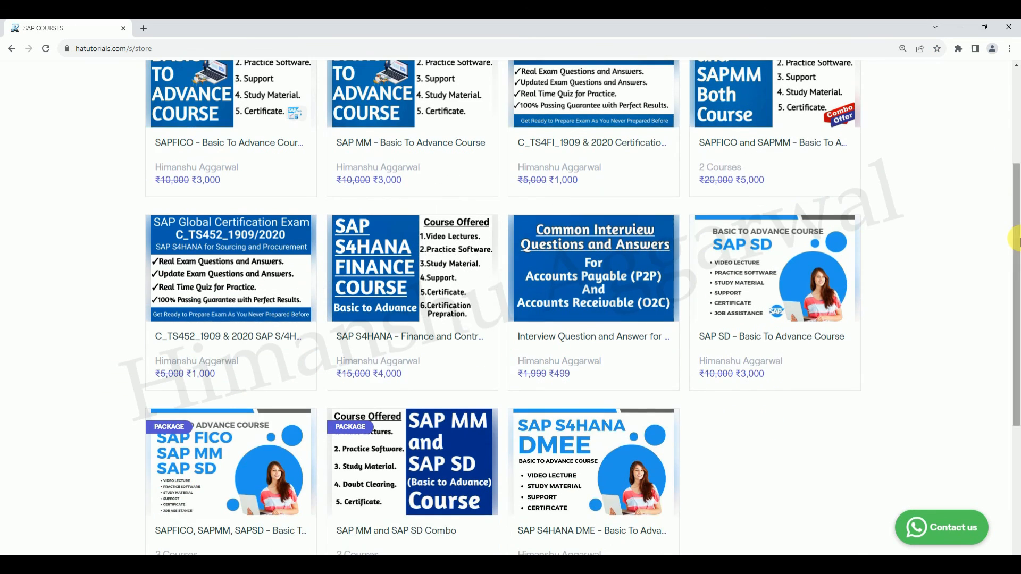
pyautogui.click(410, 239)
# Examine the classes under Section-4 General Ledger Accounting and Section-5 Accounts Payable in the course curriculum.
pyautogui.moveTo(1015, 103); pyautogui.dragTo(1016, 183)
pyautogui.click(359, 208)
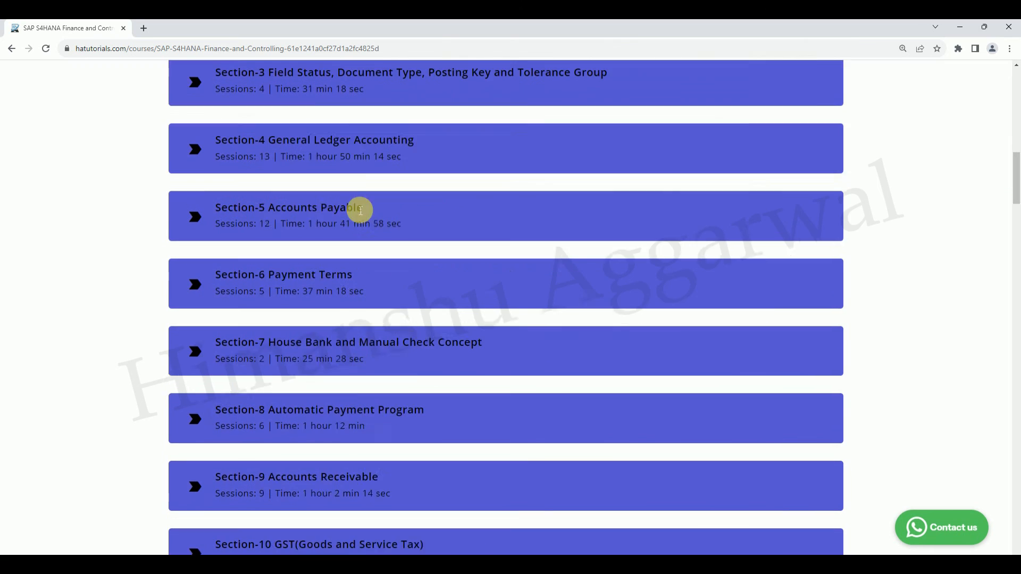
pyautogui.click(342, 221)
pyautogui.click(343, 269)
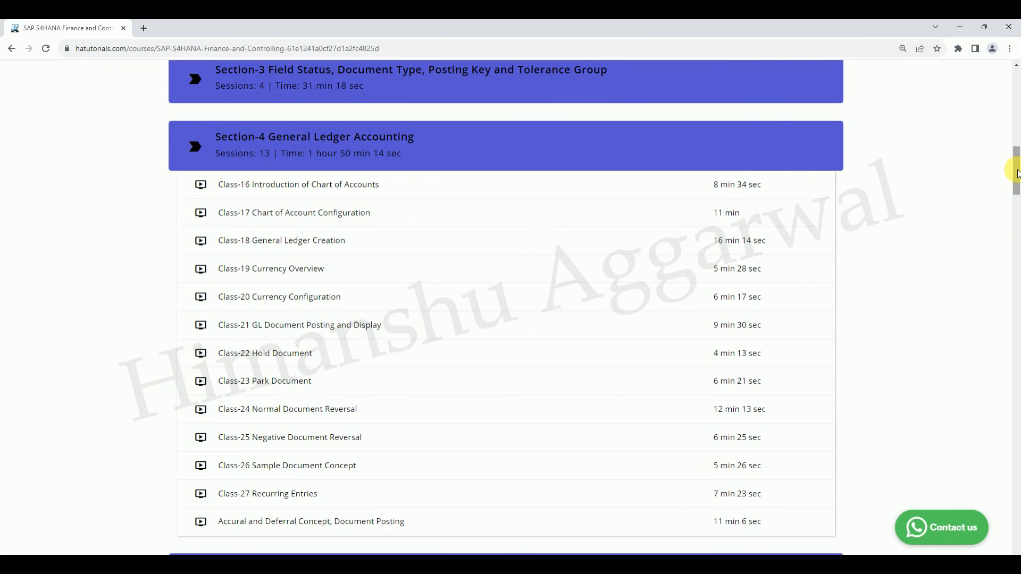
pyautogui.scroll(-6, 1016, 168)
pyautogui.click(336, 199)
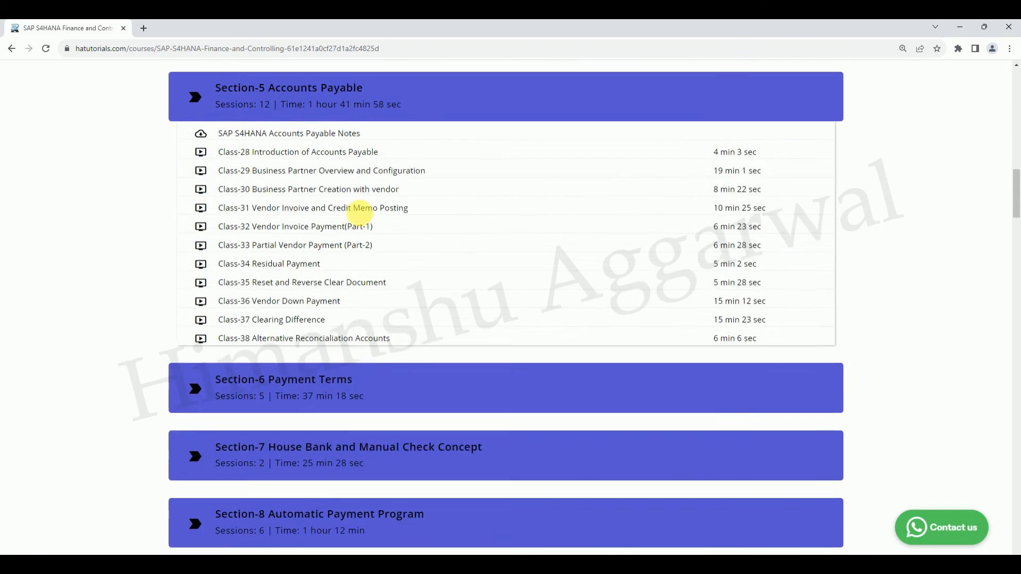
# Examine Section-27 on the new cash account type and the Real Time Tickets section, and return to the site's home page.
pyautogui.moveTo(1017, 197); pyautogui.dragTo(1016, 332)
pyautogui.click(325, 441)
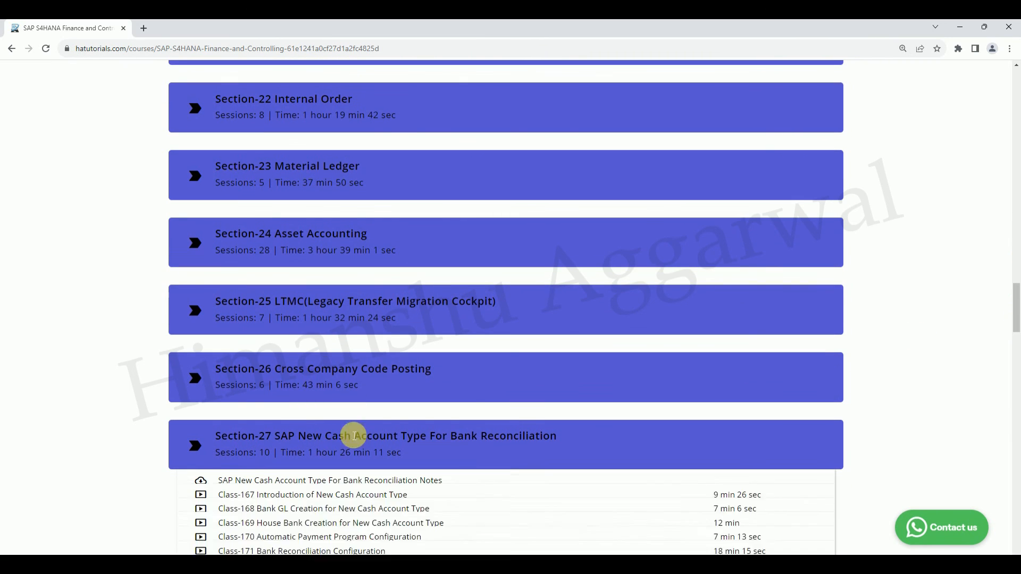
pyautogui.moveTo(1016, 297); pyautogui.dragTo(1016, 331)
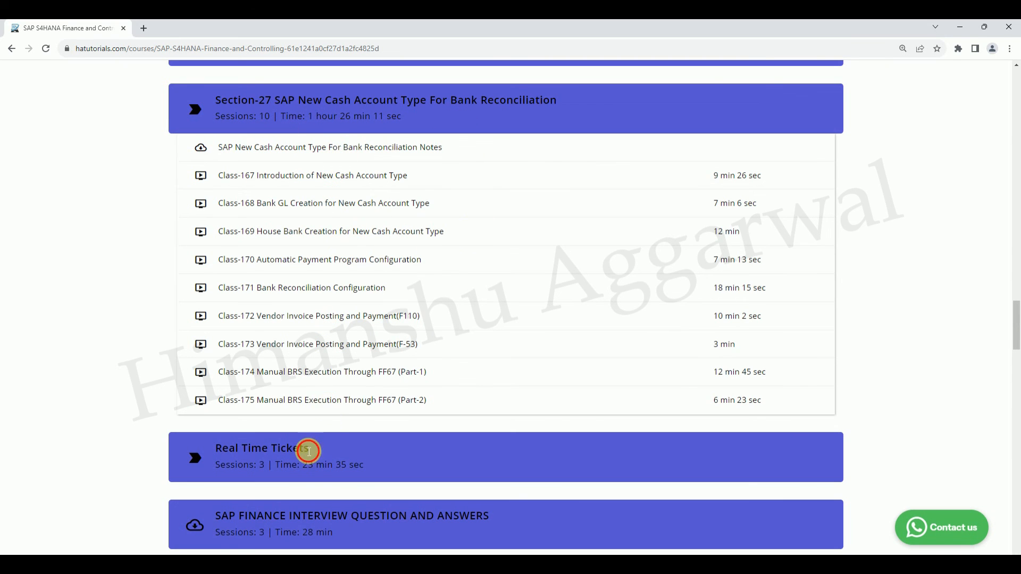
pyautogui.click(311, 449)
pyautogui.moveTo(1016, 329); pyautogui.dragTo(1013, 73)
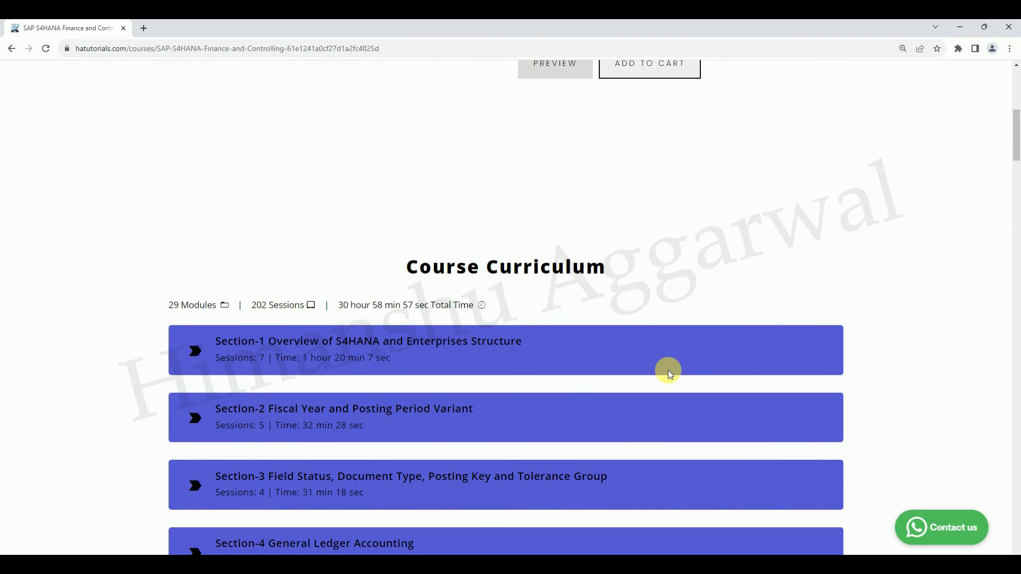
pyautogui.moveTo(1013, 133); pyautogui.dragTo(1015, 99)
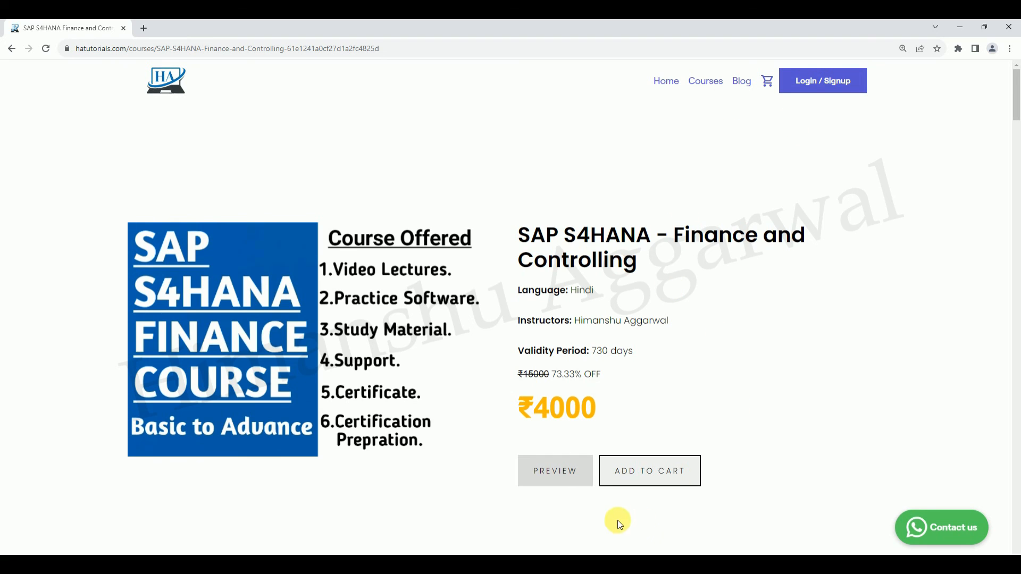
pyautogui.click(670, 82)
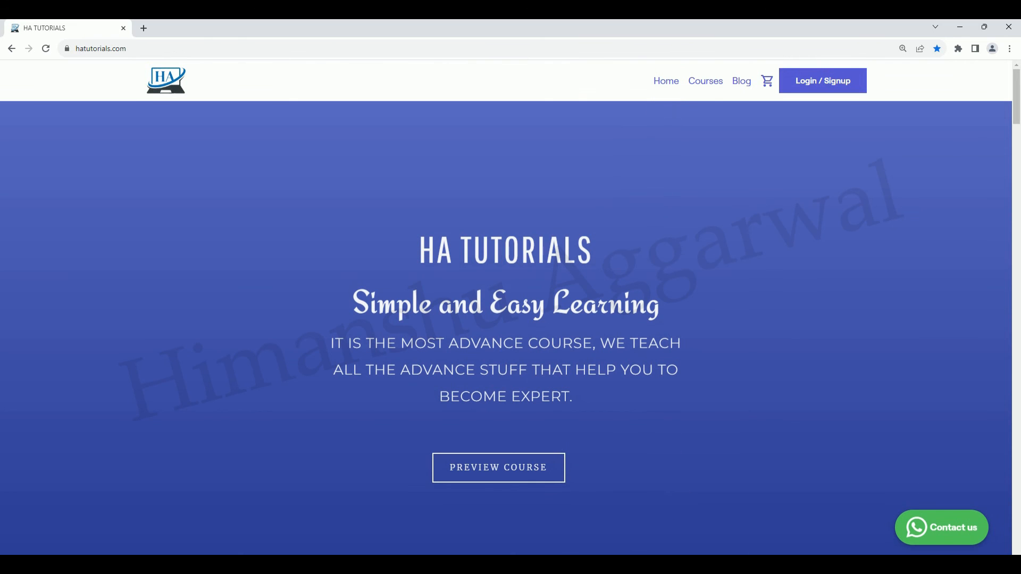